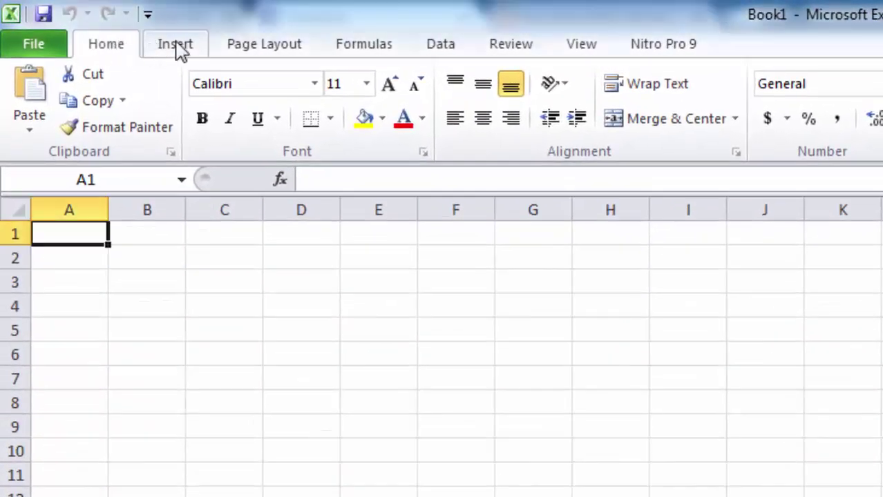
Browse the Insert, Data and Home ribbon tabs and the number format list.
click(177, 47)
click(103, 47)
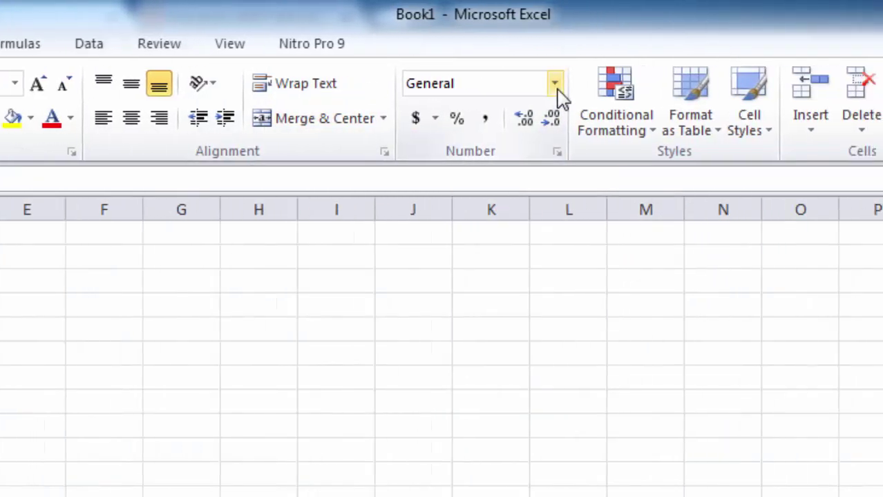
click(556, 84)
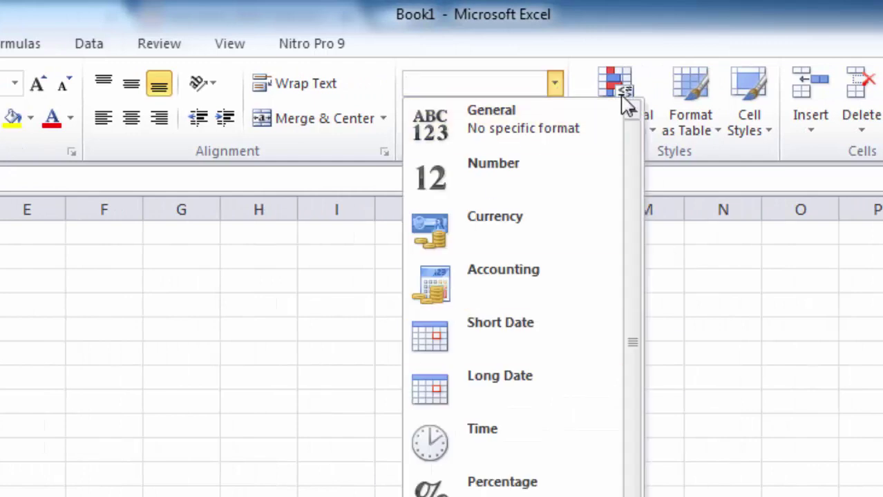
click(557, 84)
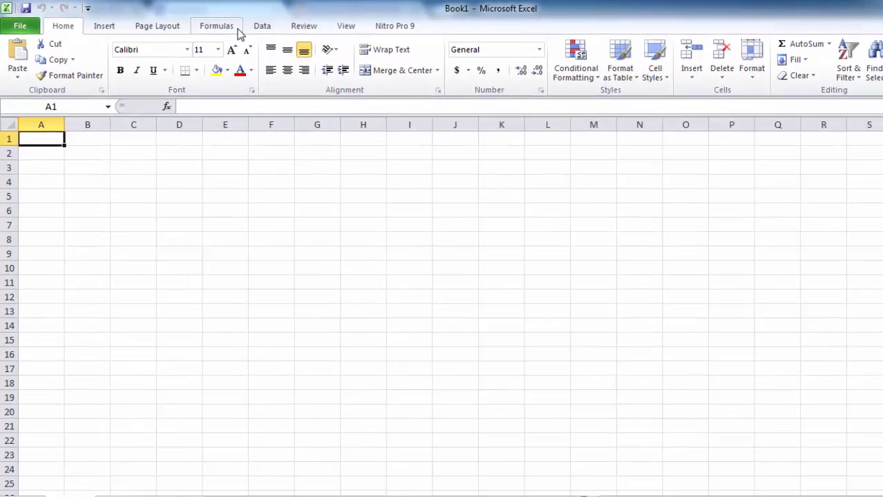
click(232, 26)
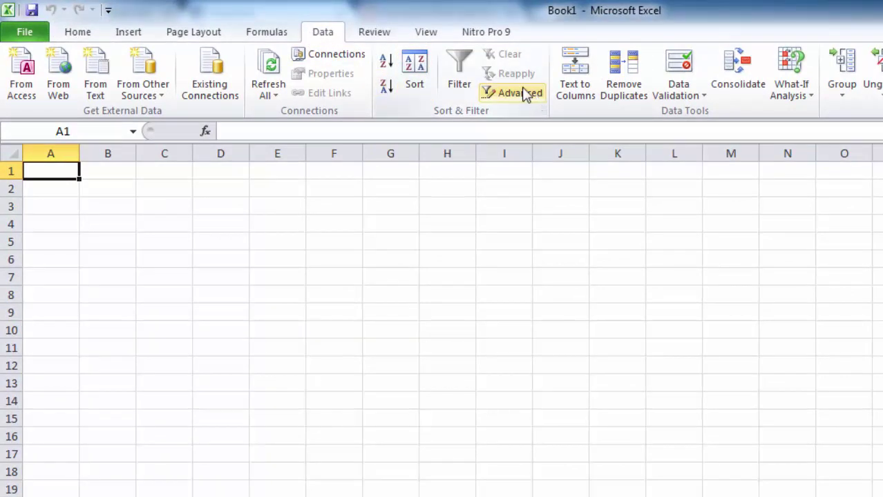
click(128, 33)
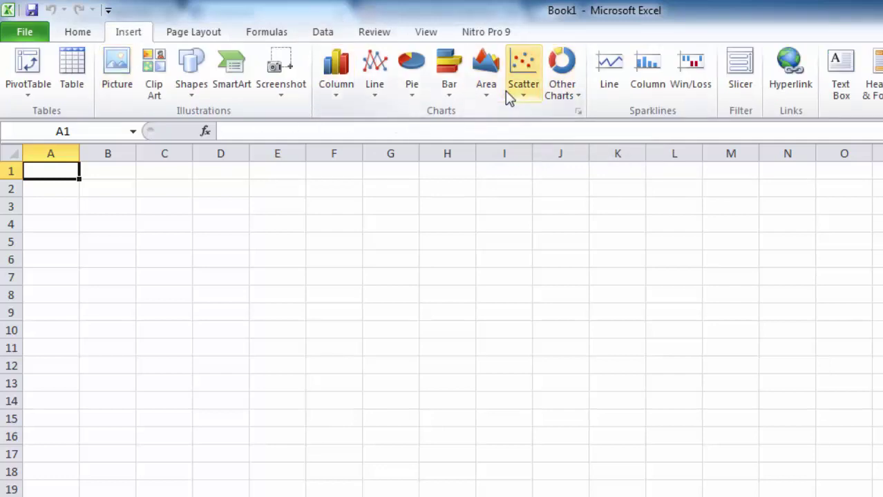
click(92, 32)
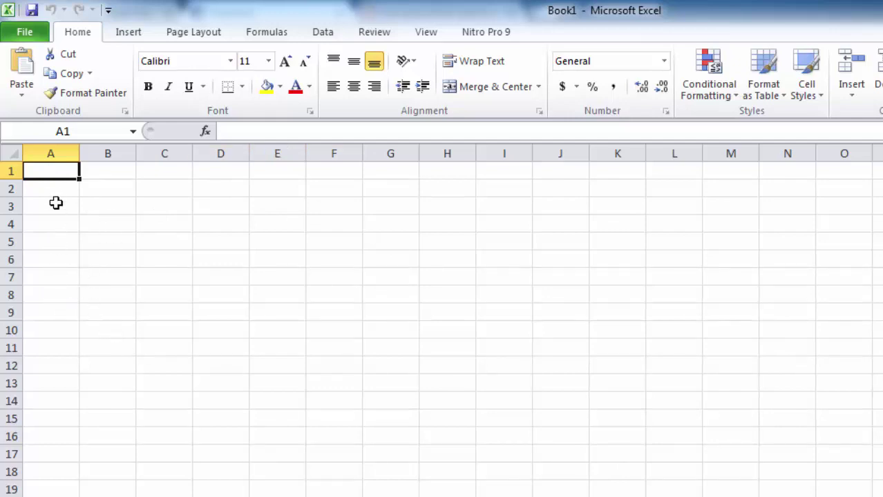
Practise selecting whole columns A to E and rows 1 to 4.
click(60, 152)
click(114, 152)
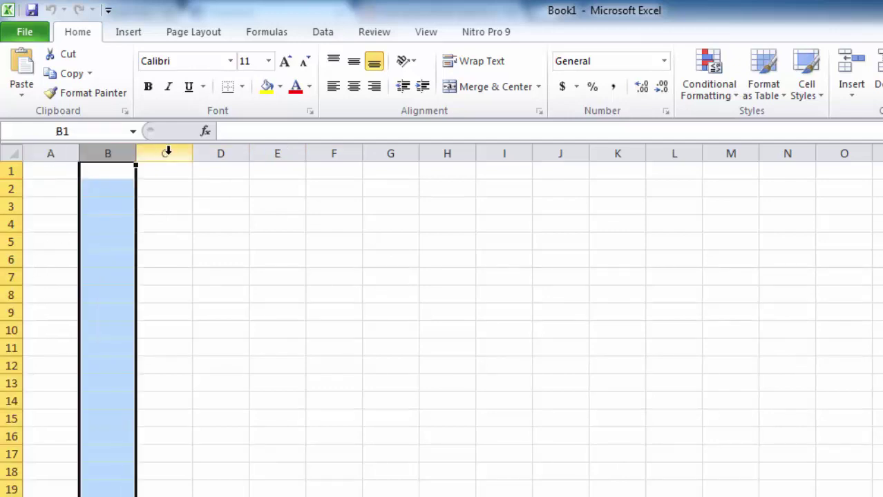
click(167, 152)
click(206, 153)
click(289, 153)
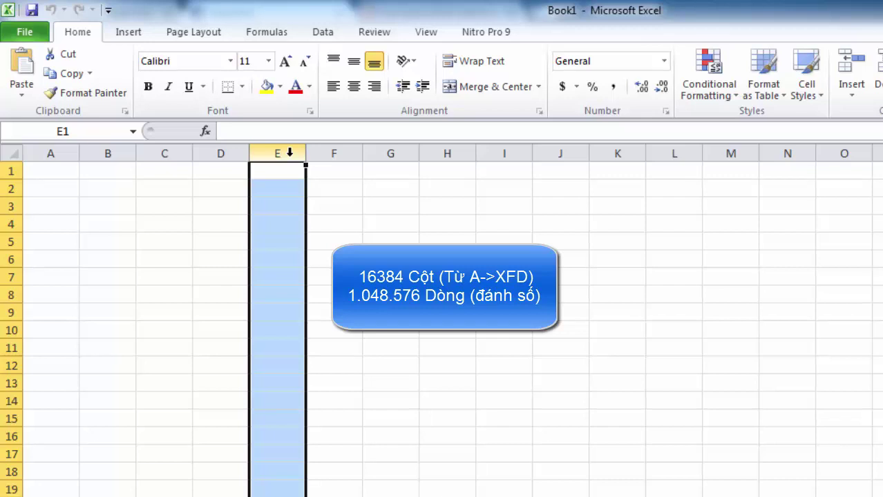
click(11, 172)
click(12, 188)
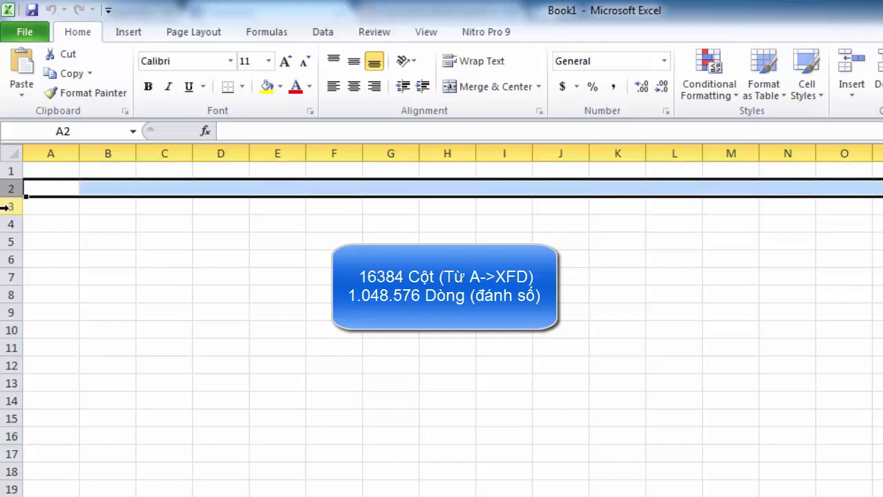
click(14, 206)
click(11, 223)
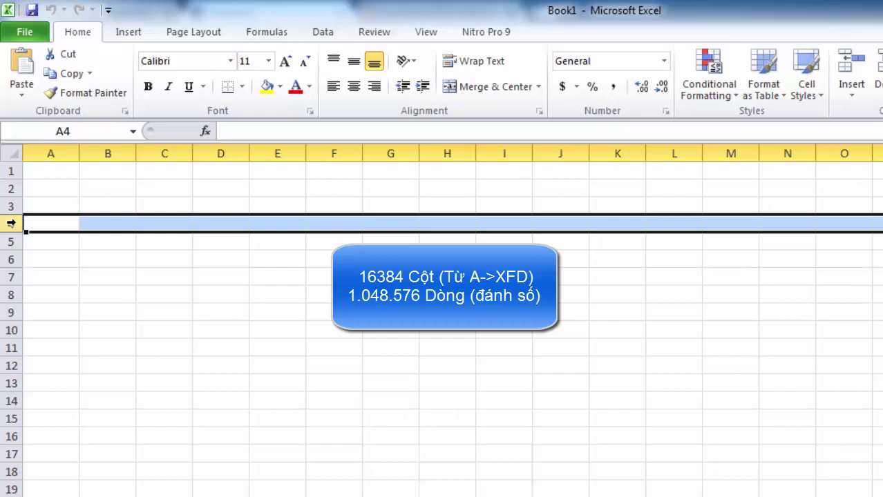
Select single cells B3, C3 and B10, then drag-select the range B3:F13.
click(107, 207)
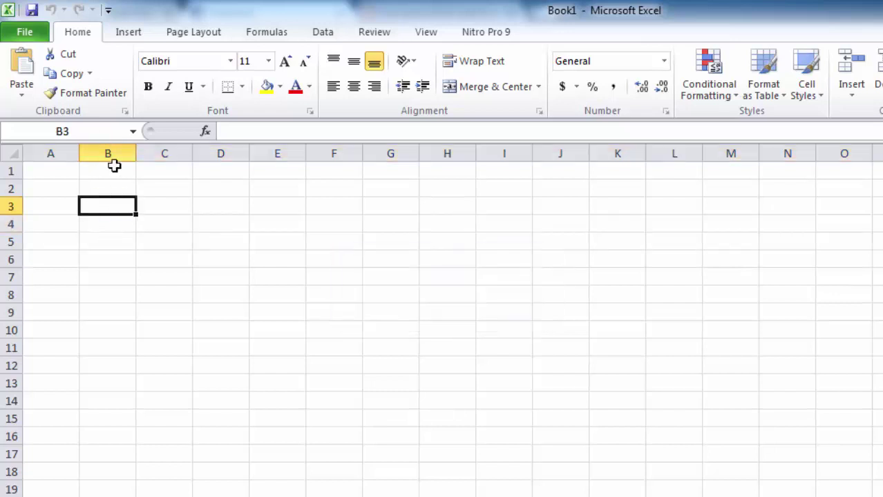
click(152, 207)
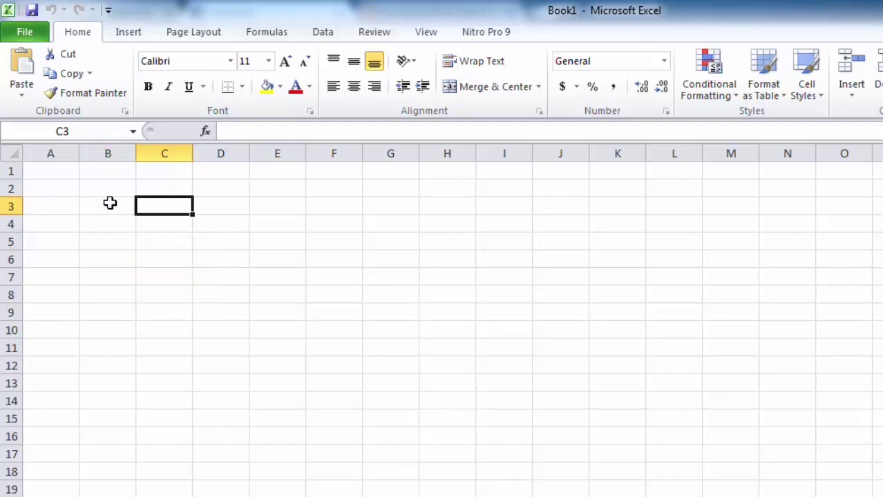
click(103, 331)
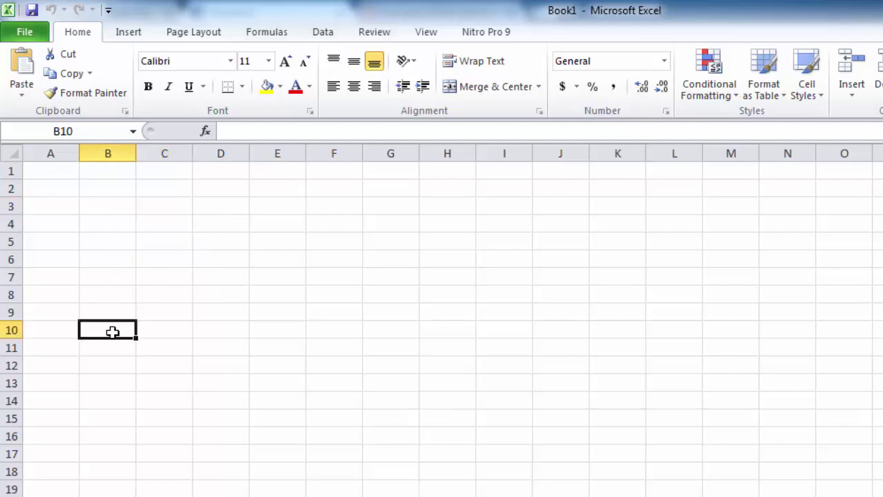
click(109, 203)
drag(134, 209, 309, 359)
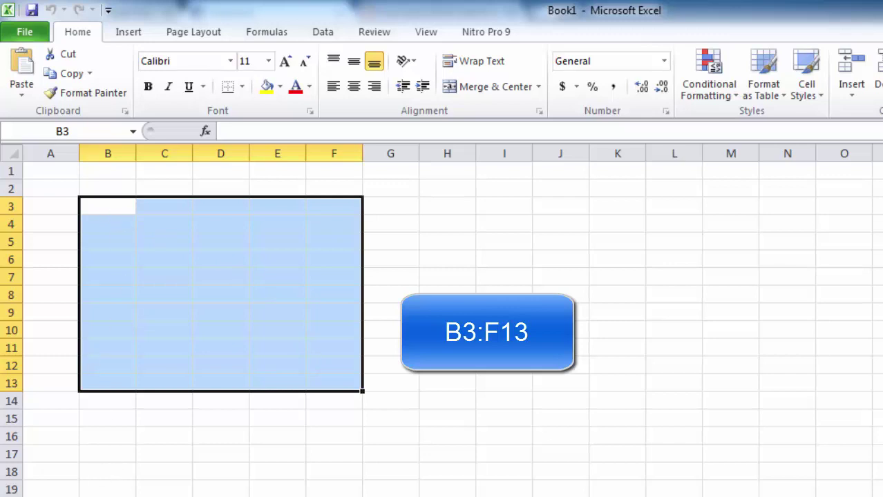
click(51, 170)
drag(108, 206, 334, 383)
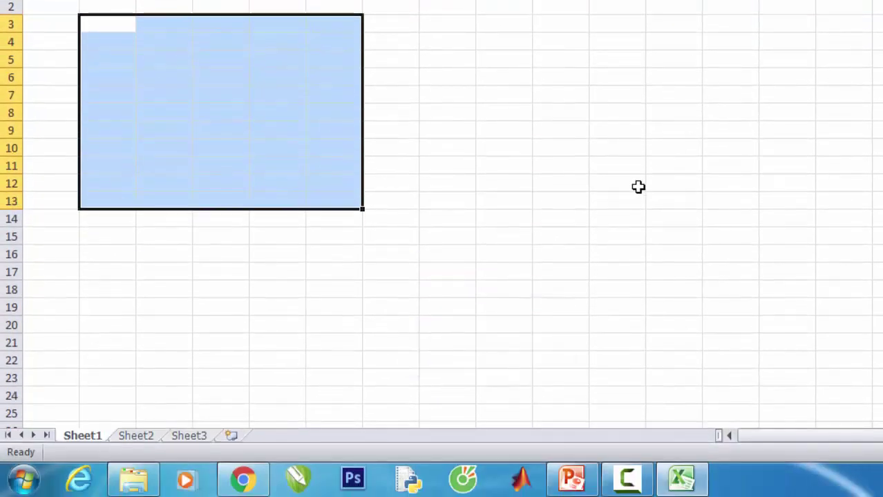
right_click(83, 436)
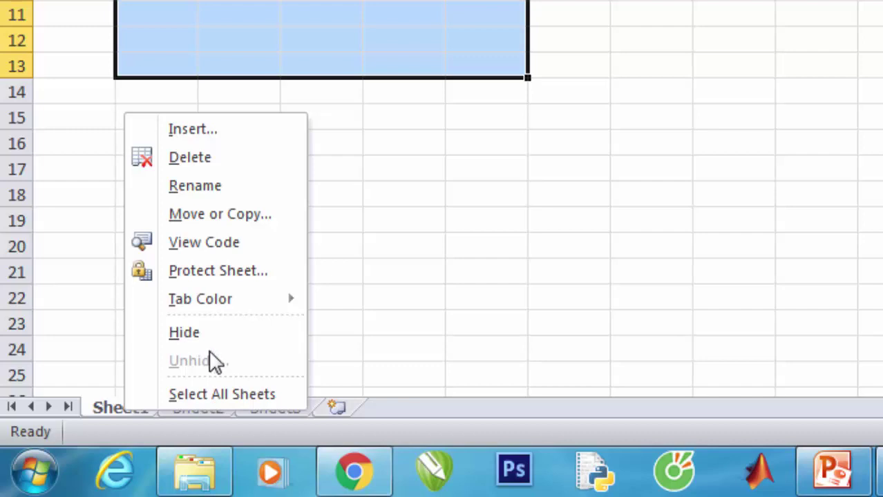
click(92, 405)
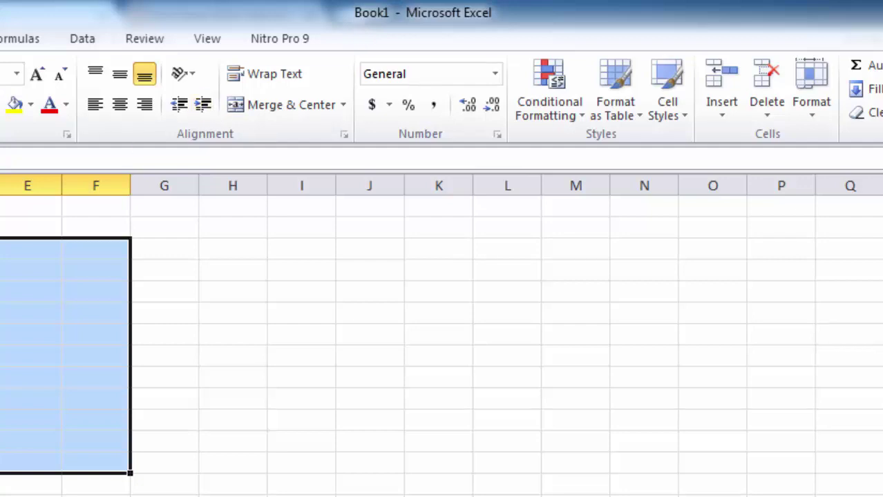
click(61, 207)
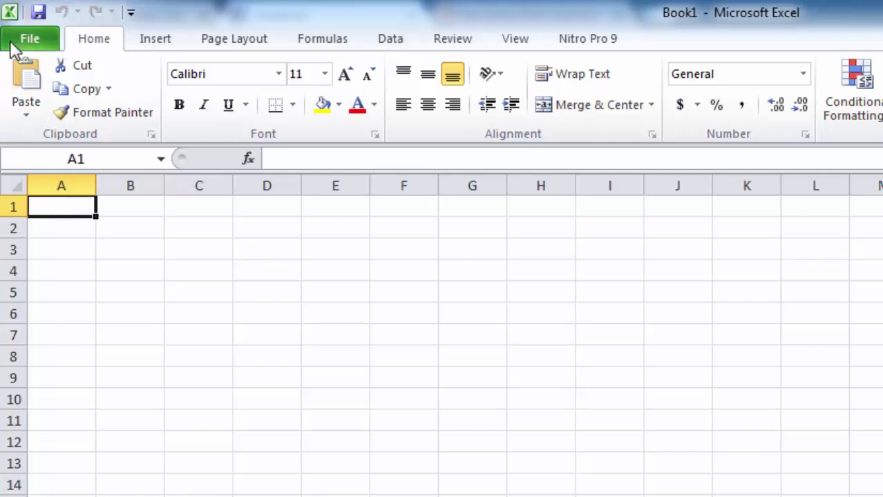
Start Save As and pick drive DATA (D:) as the save location.
click(20, 40)
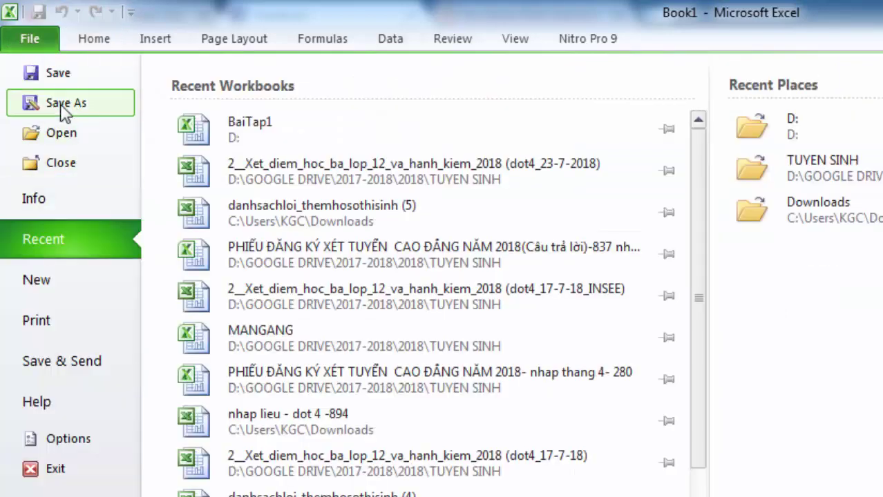
click(62, 83)
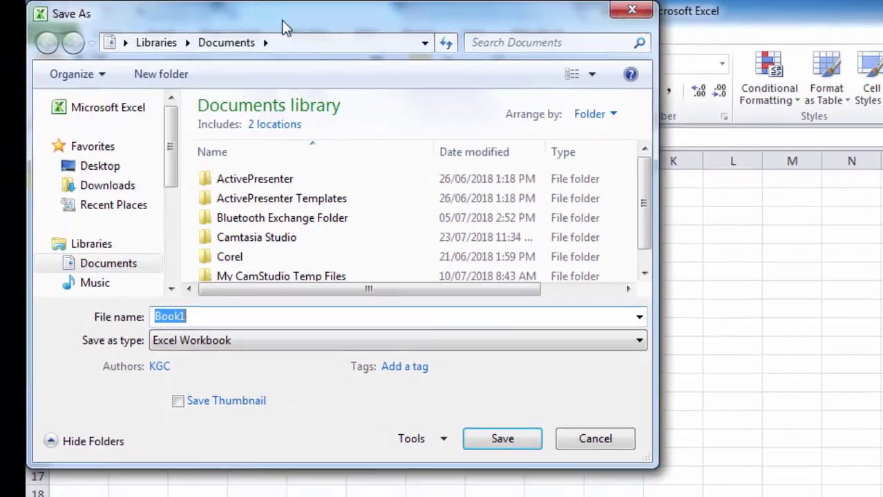
scroll(167, 221, down, 2)
scroll(166, 220, down, 1)
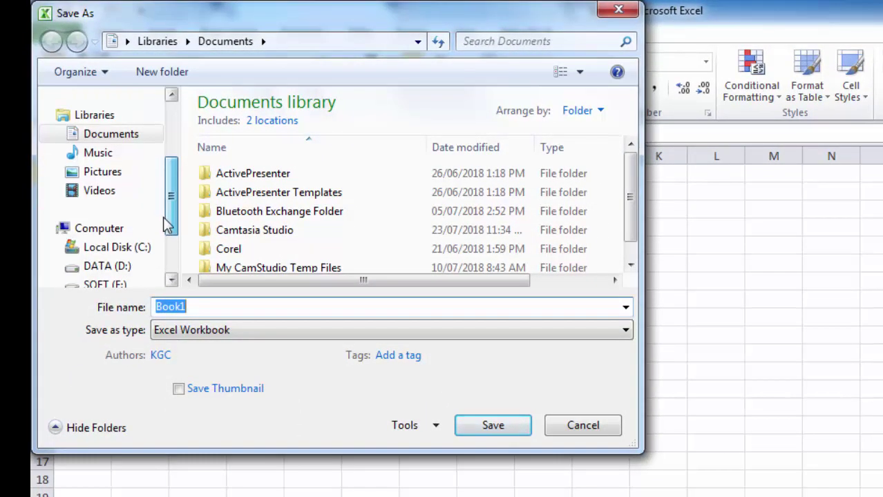
scroll(169, 232, down, 2)
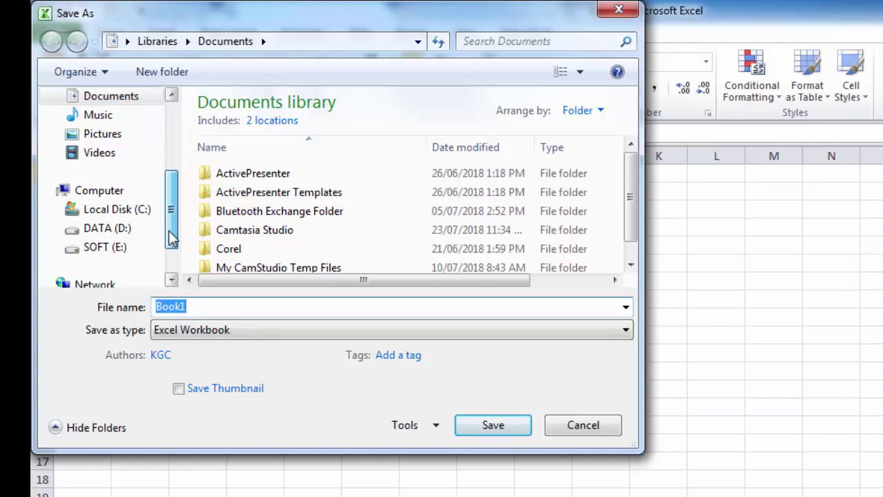
click(107, 231)
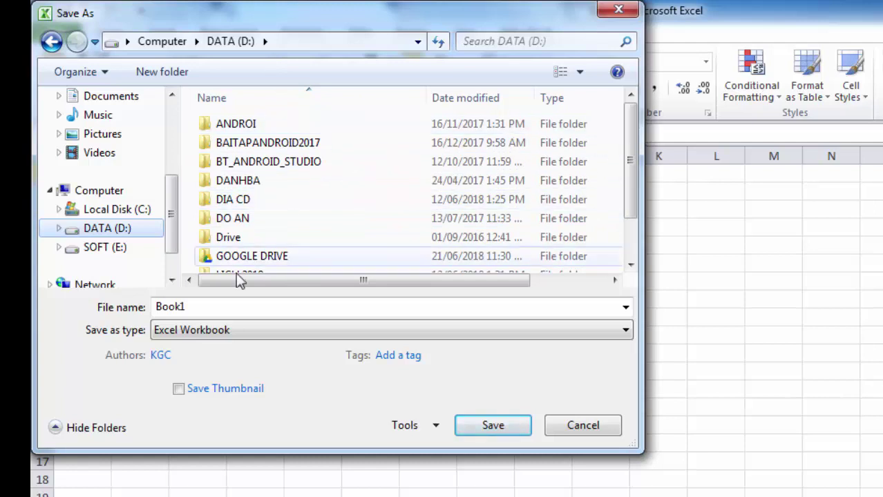
Save the workbook as BaiTap1, replacing the existing BaiTap1.xlsx.
double_click(208, 306)
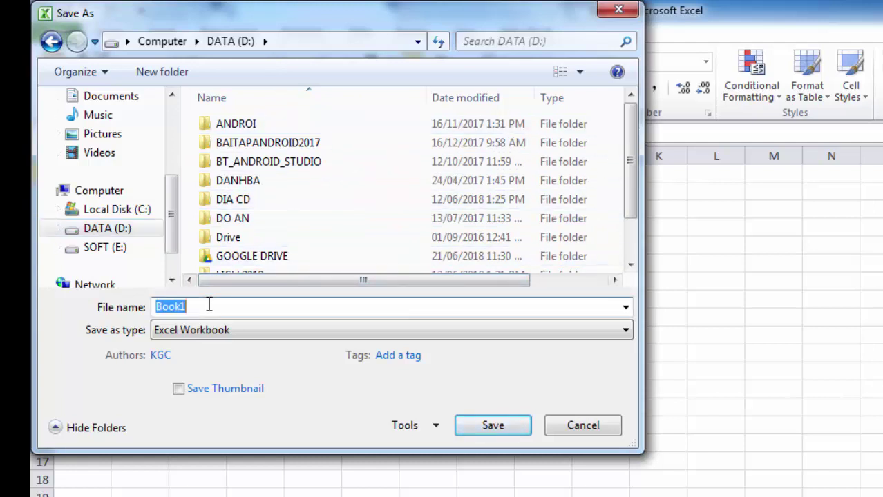
text(BaiTap)
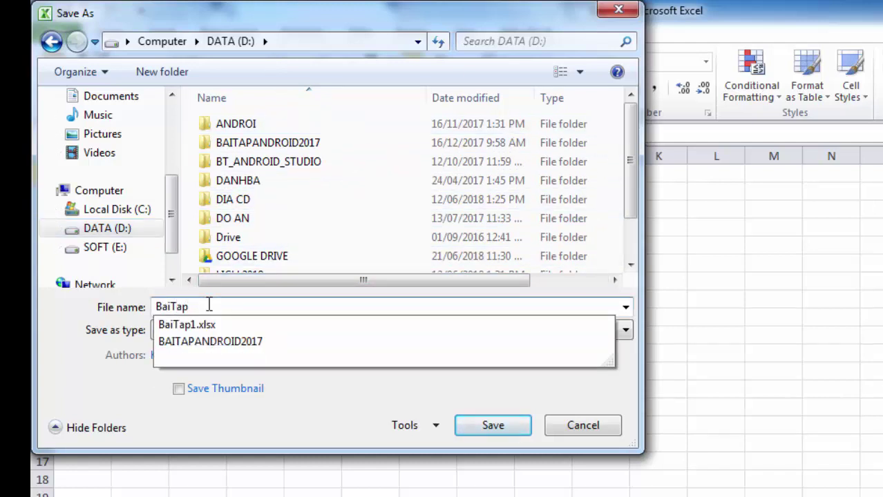
text(1)
key(Return)
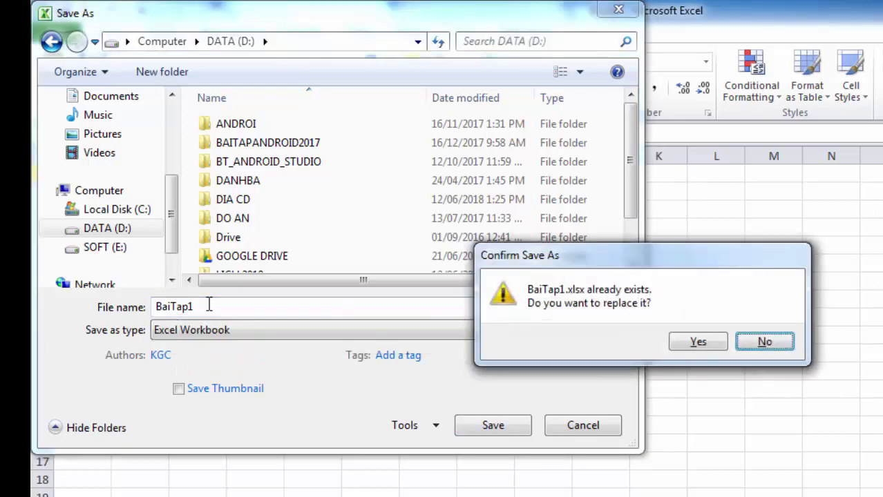
key(Left)
key(Return)
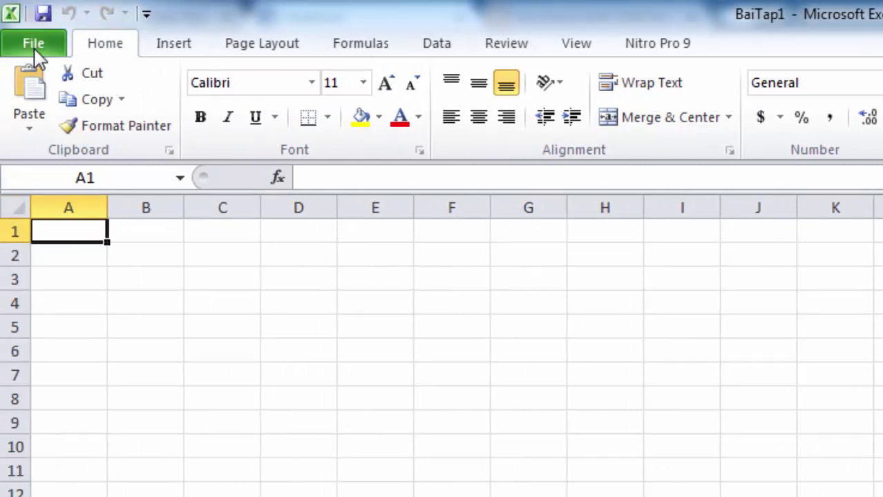
Save the workbook again as BaiTap1 on DATA (D:) and return to the empty Sheet1.
click(34, 45)
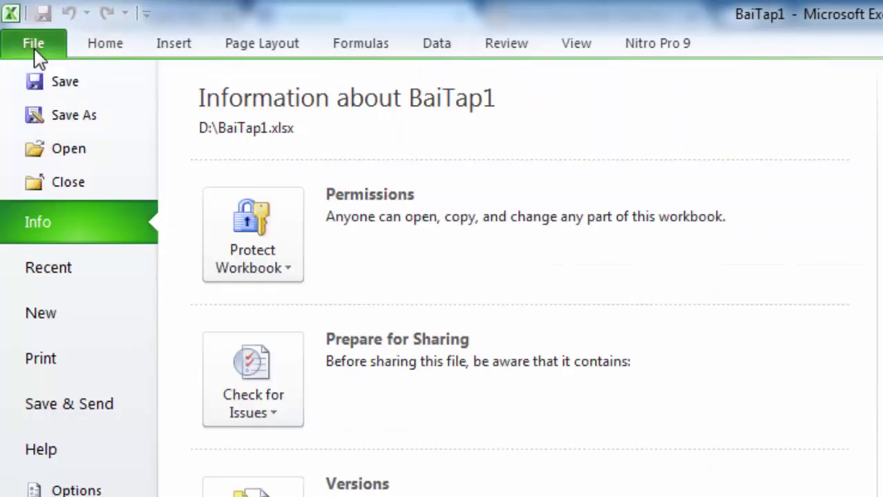
click(59, 119)
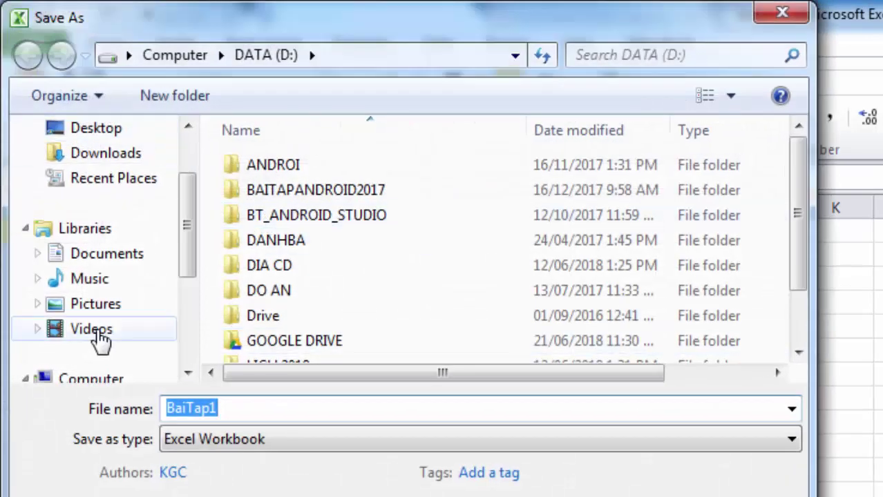
drag(178, 247, 196, 318)
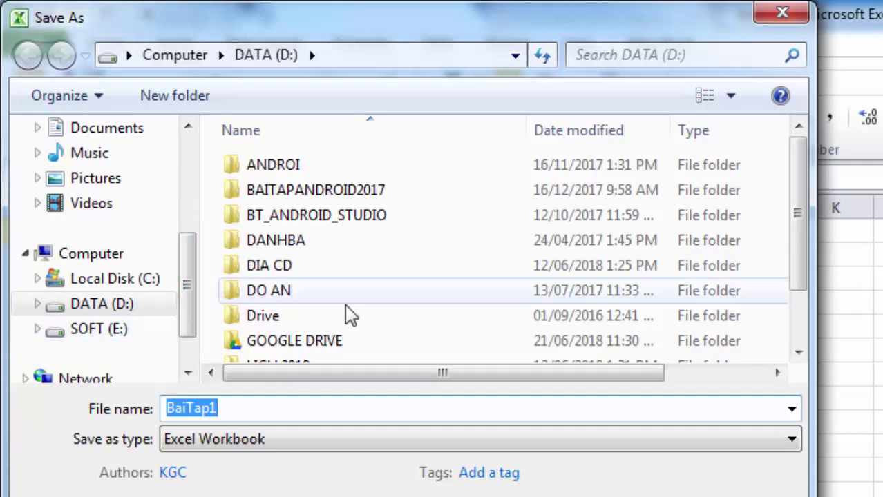
key(Return)
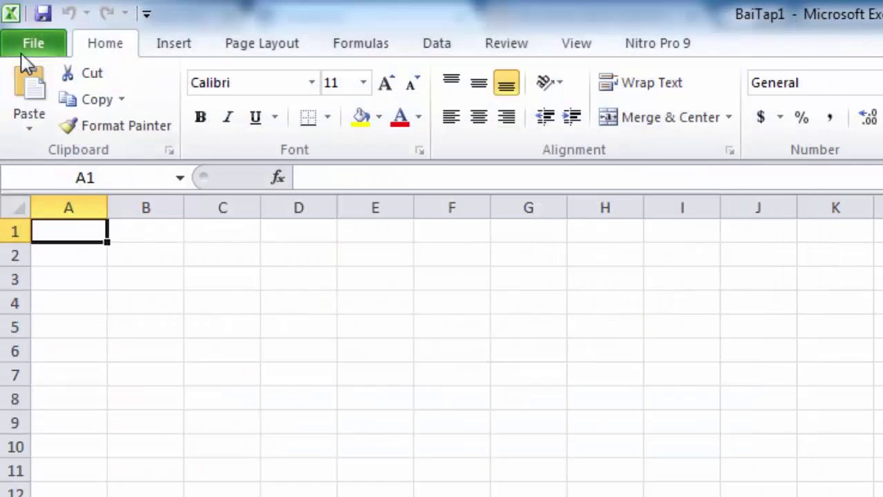
click(25, 46)
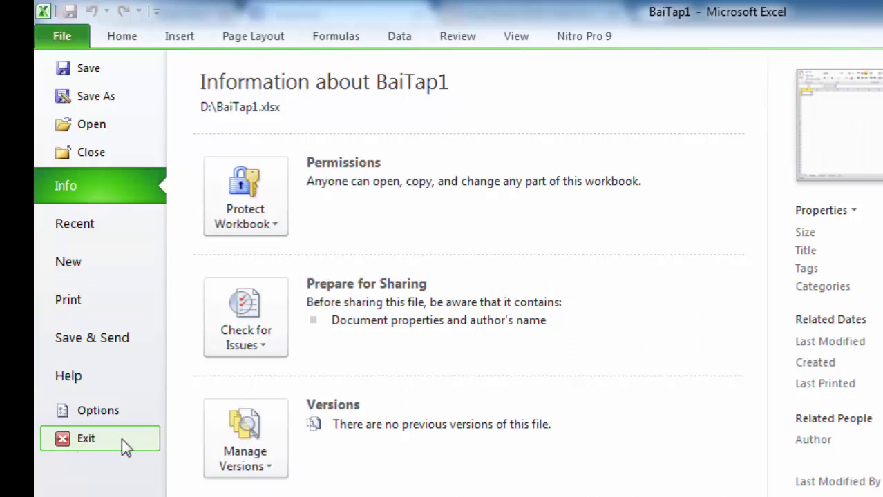
key(Escape)
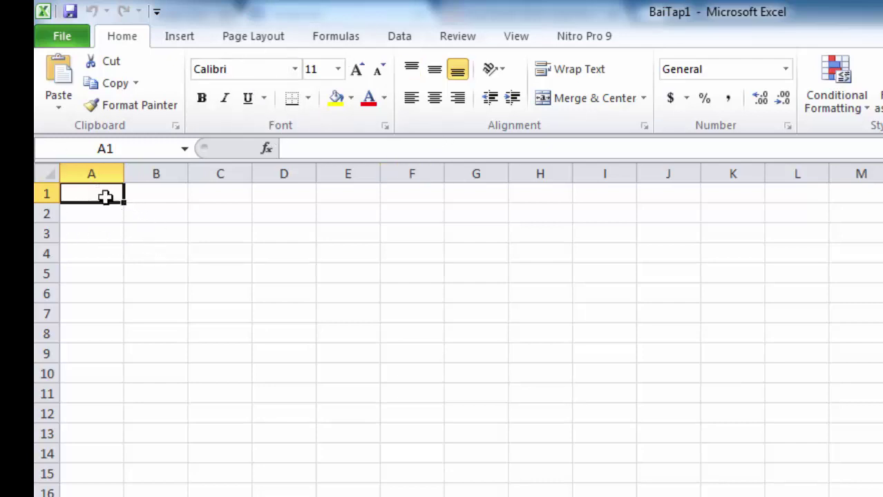
Select the entire sheet and set its font to Times New Roman, size 14.
drag(105, 197, 436, 495)
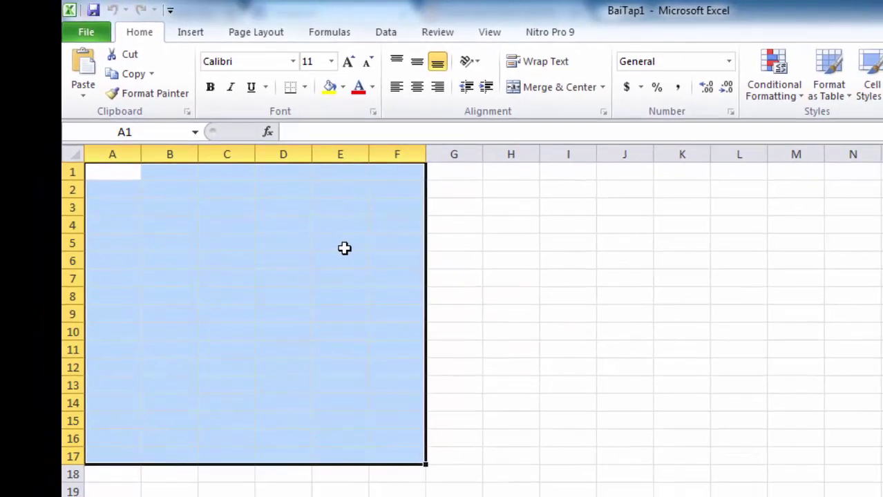
click(71, 155)
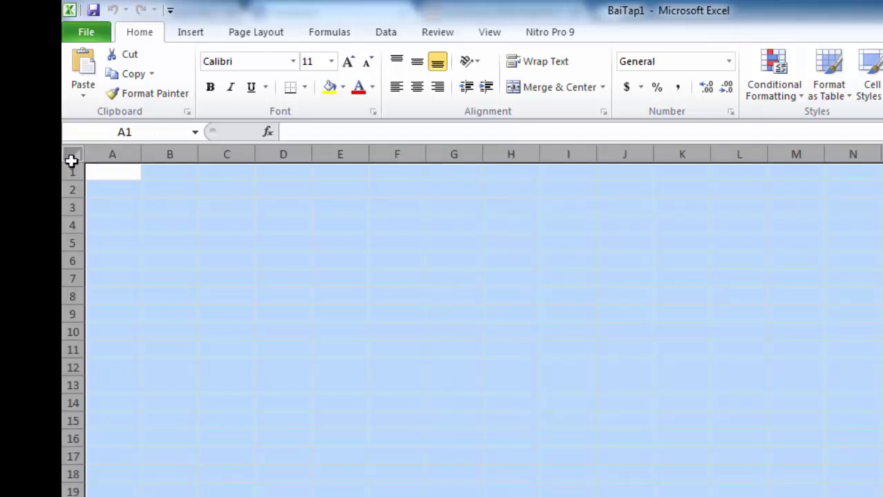
click(257, 62)
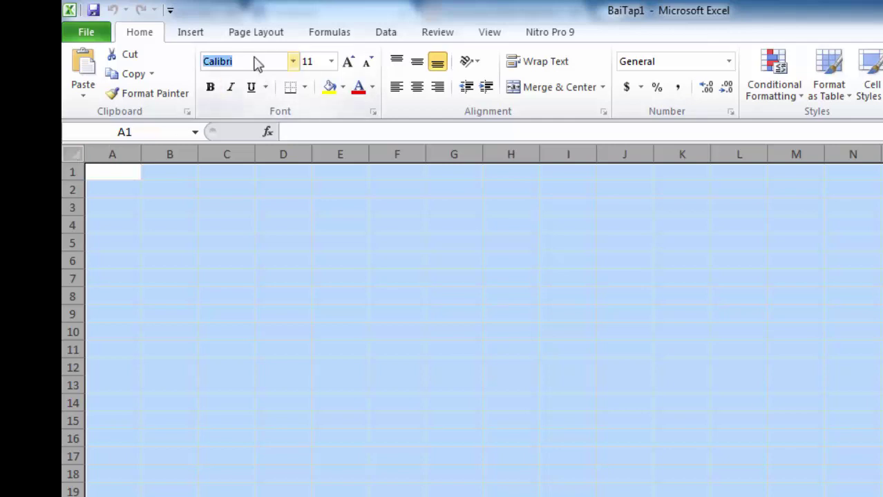
text(Times New Roman)
key(Return)
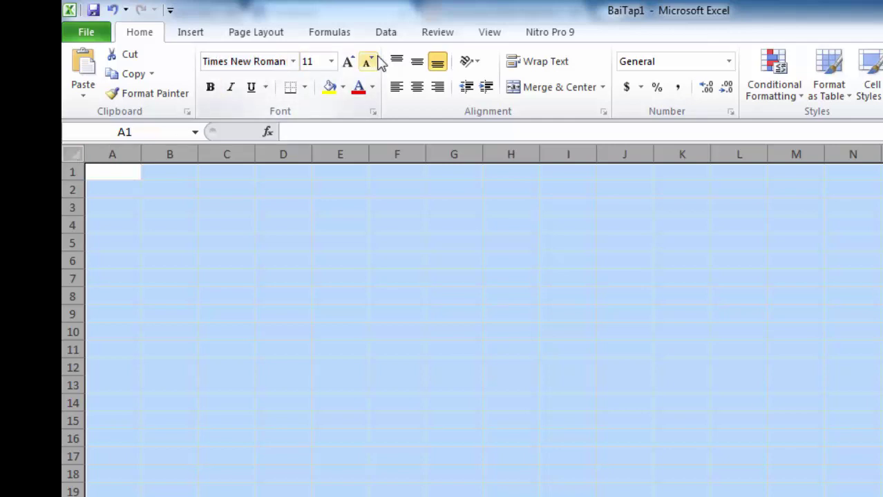
click(331, 63)
click(308, 157)
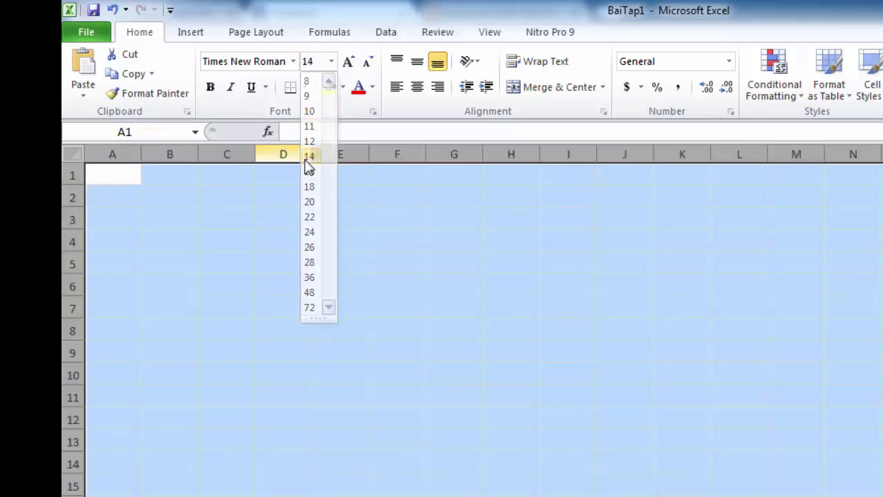
click(123, 178)
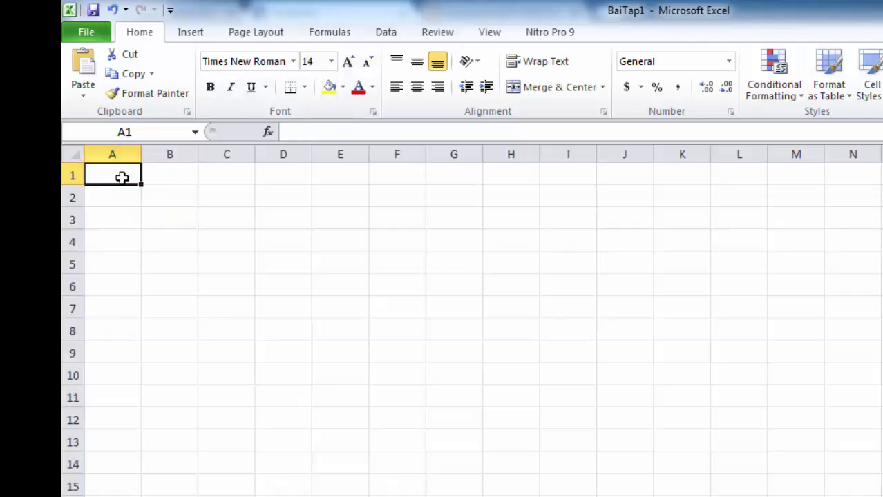
Enter STT, Họ Tên, Năm Sinh, Tuổi and Điểm Thi across cells A1 to E1.
text(STT)
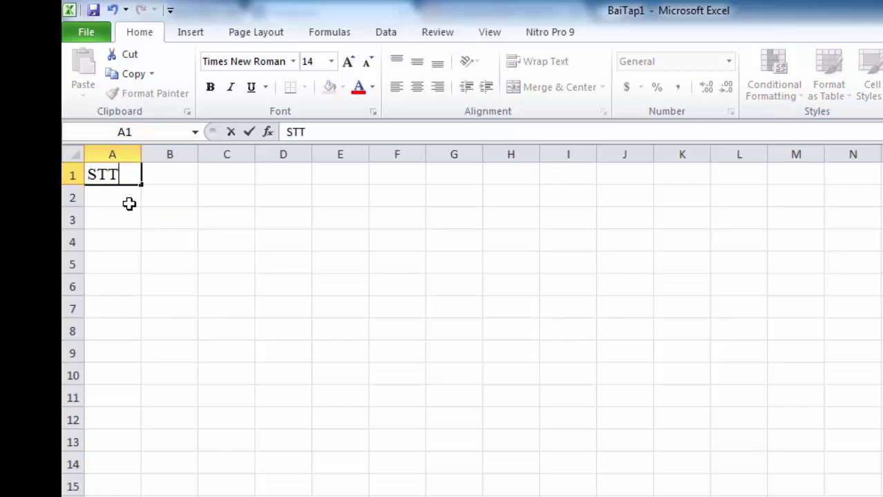
key(Tab)
text(H)
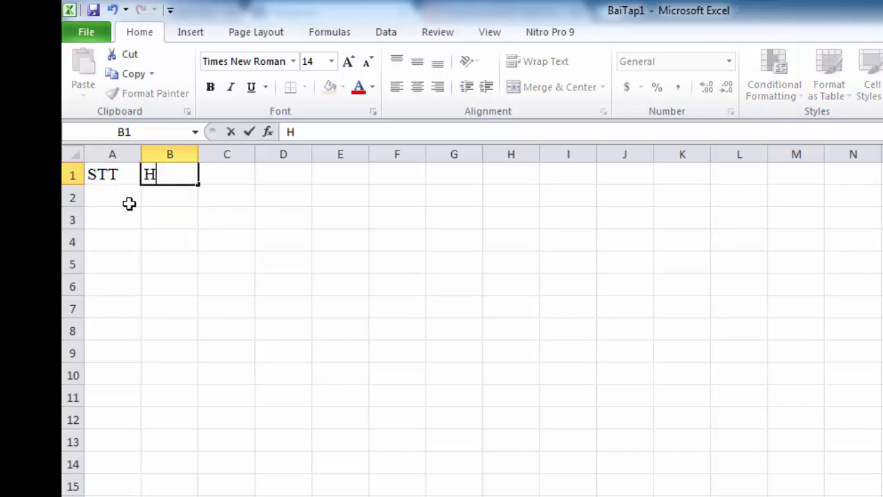
text(ọ Tên)
key(Tab)
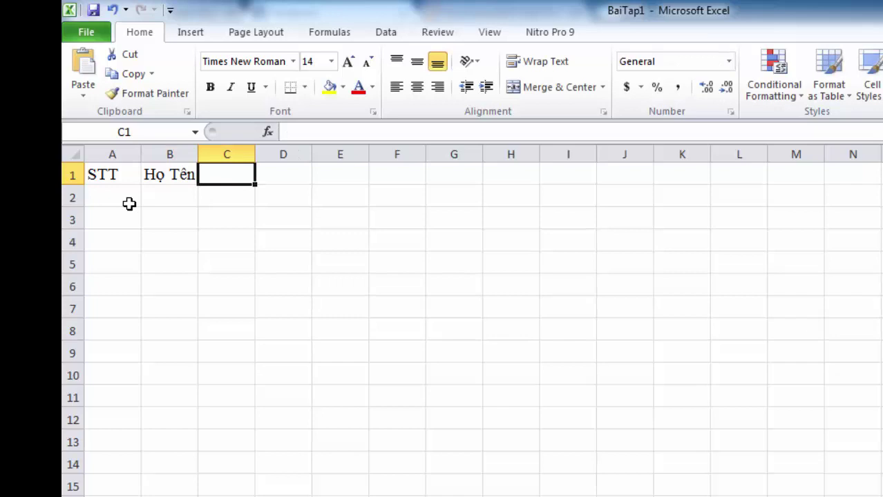
text(Năm Si)
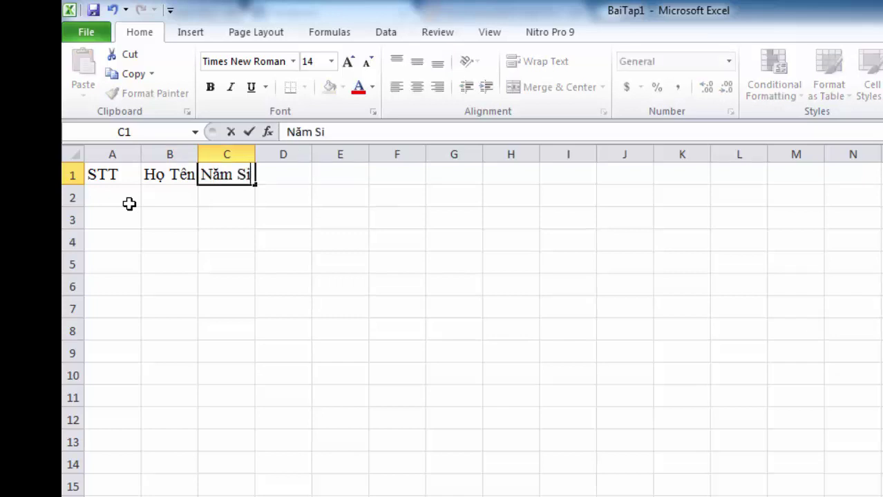
text(nh)
key(Tab)
text(T)
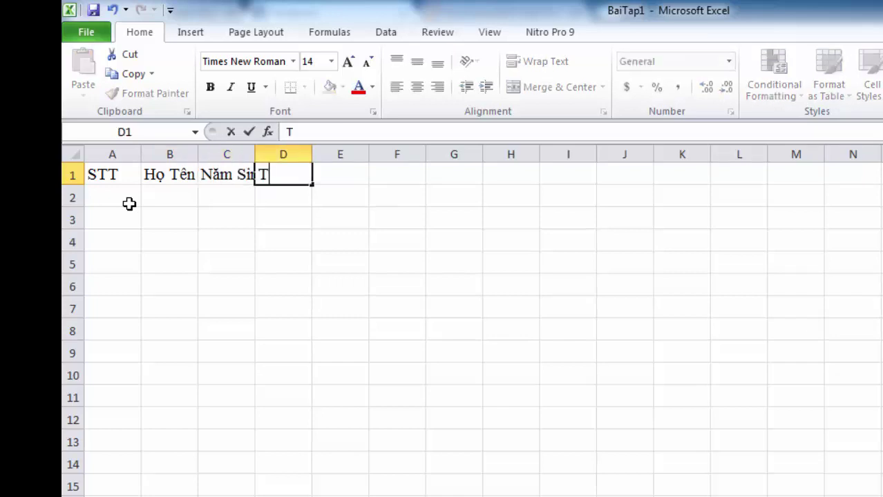
text(uoổi)
key(Tab)
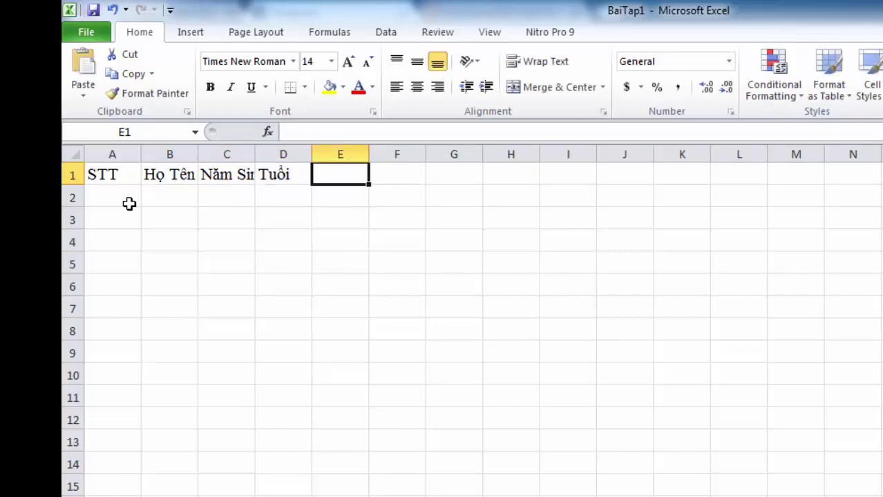
text(Điểm )
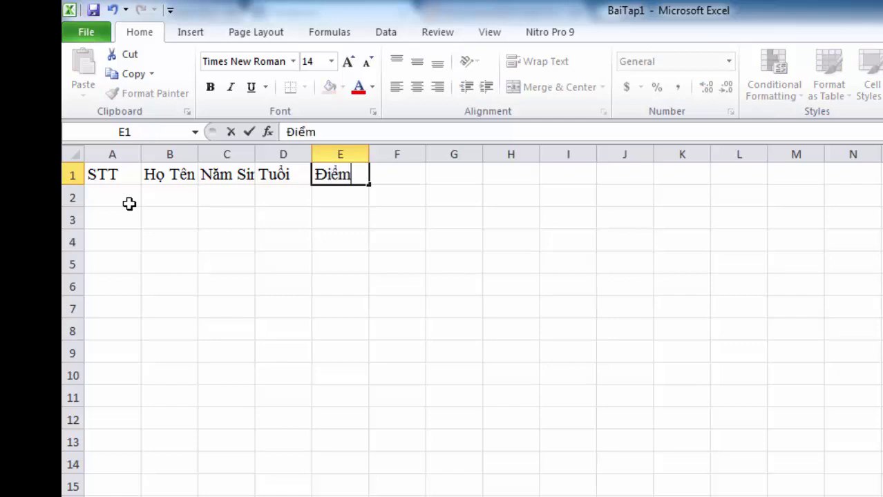
text(Thi)
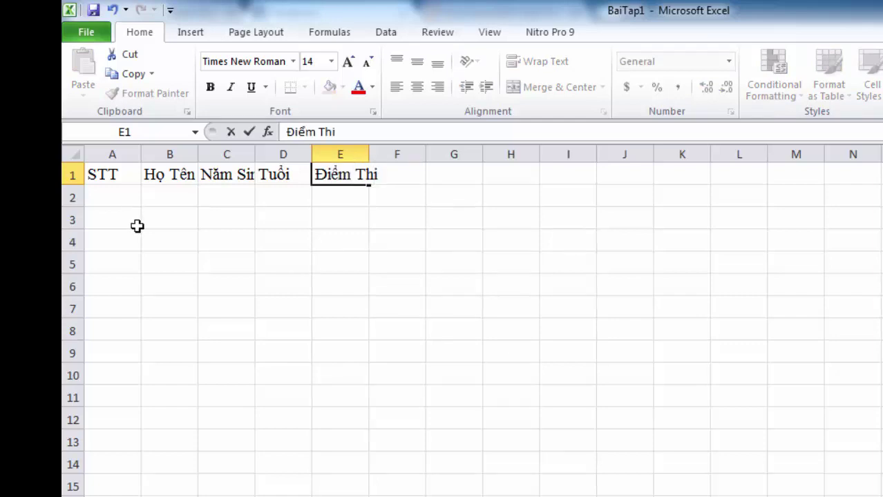
click(137, 224)
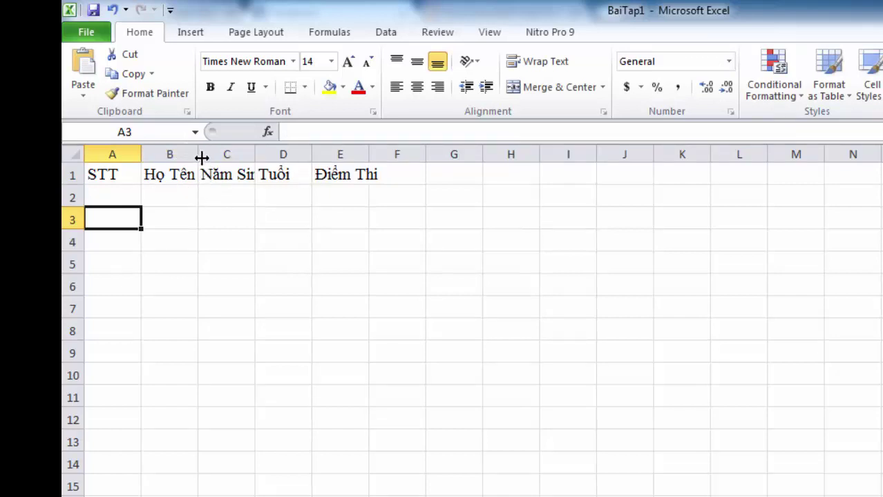
Widen columns B, C, D and E to fit their headers and bold A1:E1.
drag(198, 154, 256, 155)
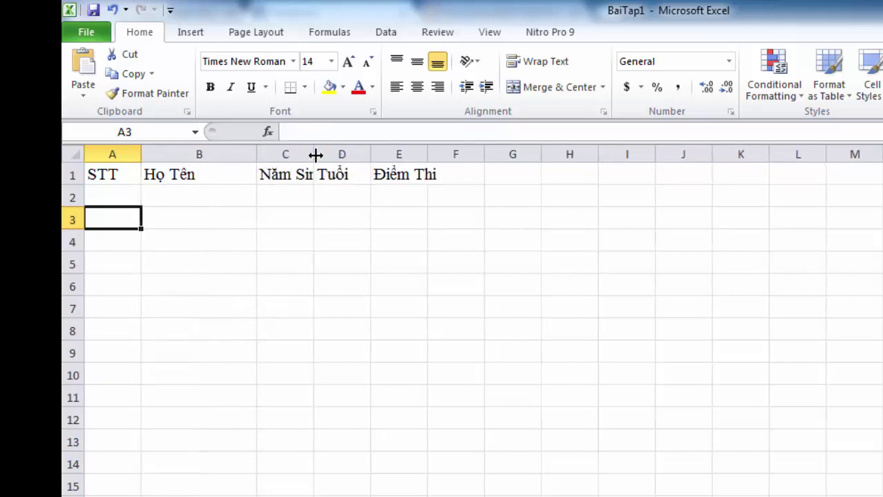
drag(313, 154, 343, 154)
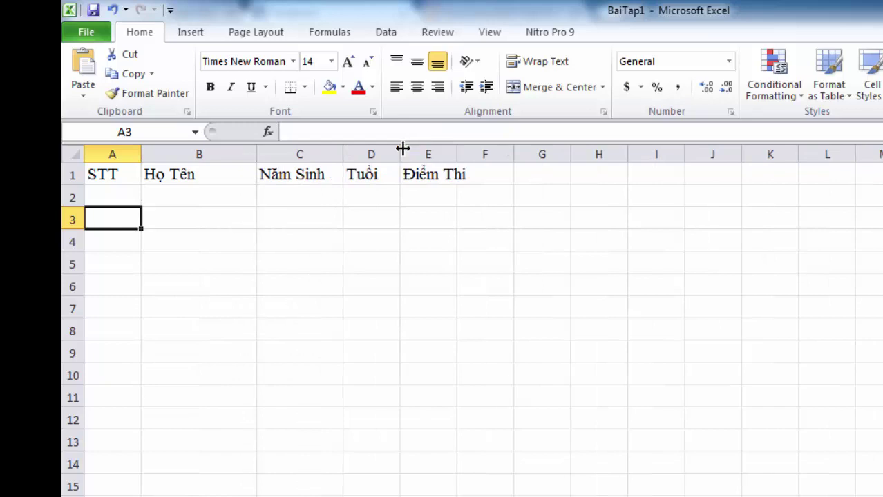
drag(400, 152, 408, 152)
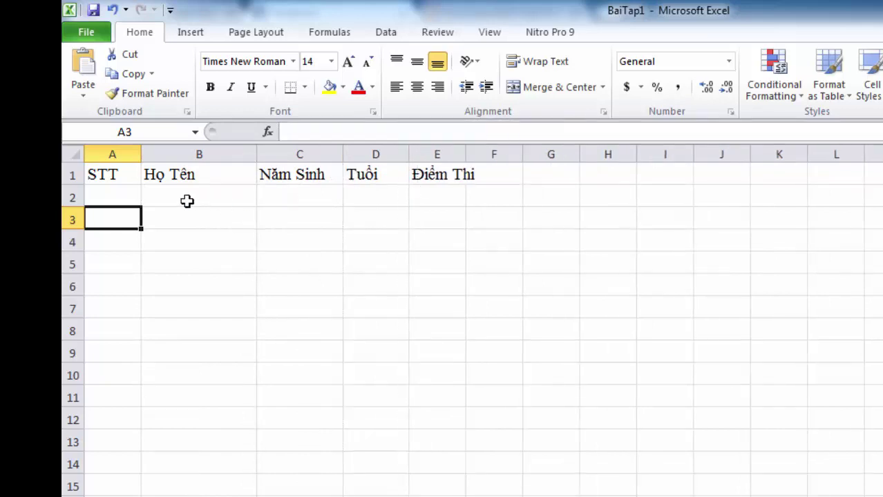
drag(118, 176, 437, 168)
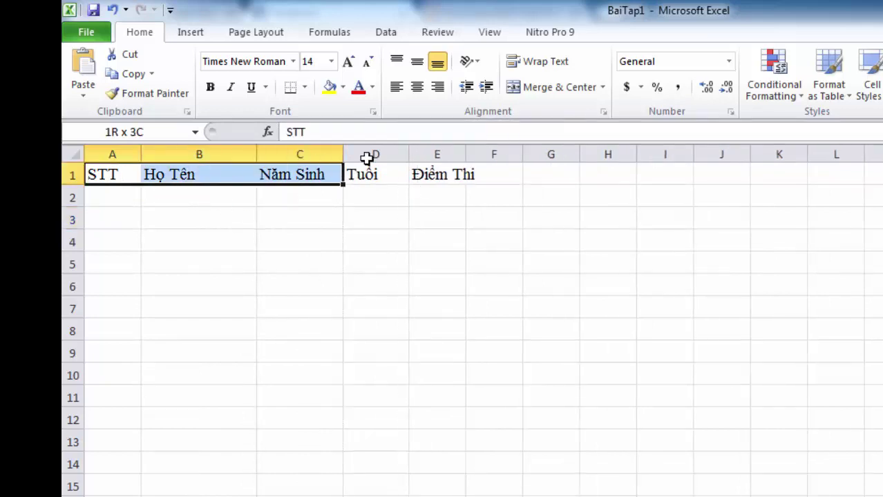
click(210, 87)
drag(465, 153, 488, 153)
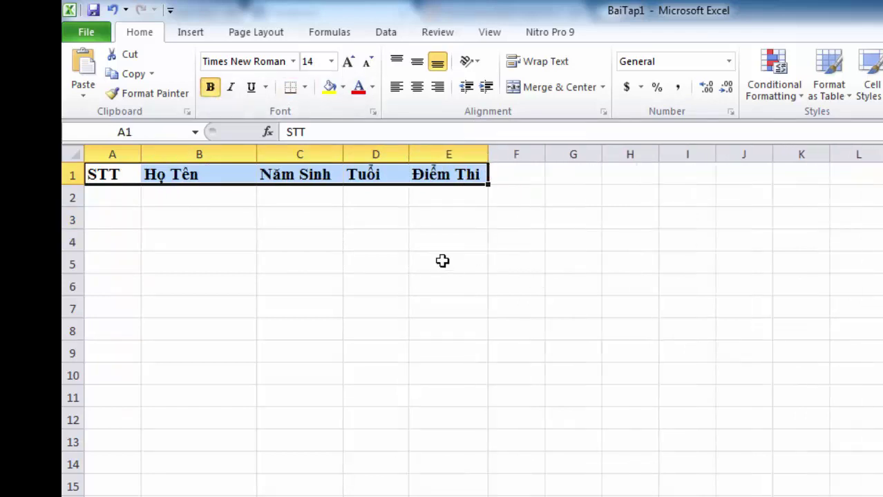
click(338, 225)
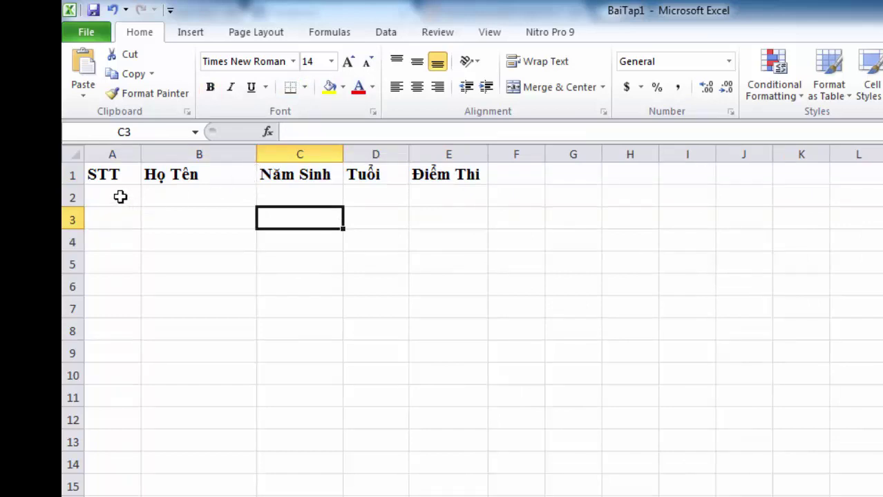
Select A1:E14 and apply the Outline and Inside border presets via Format Cells.
mouse_move(111, 176)
mouse_down()
mouse_move(418, 276)
mouse_move(456, 464)
mouse_up()
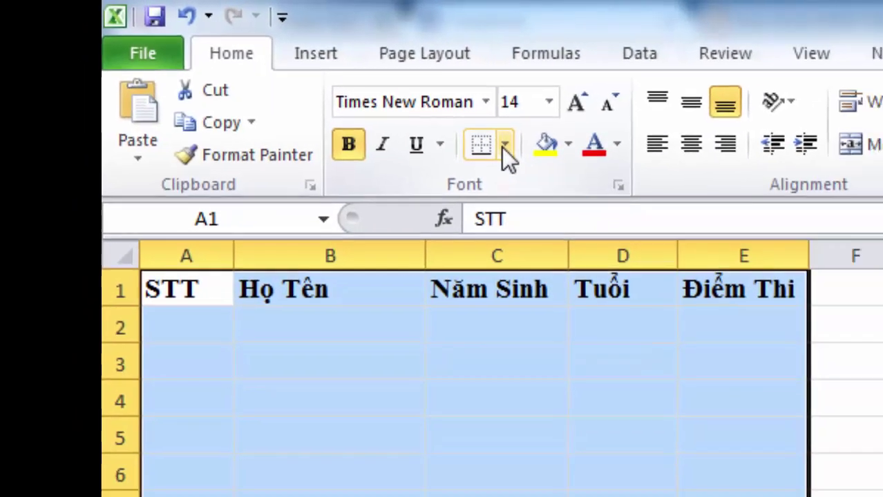
click(551, 159)
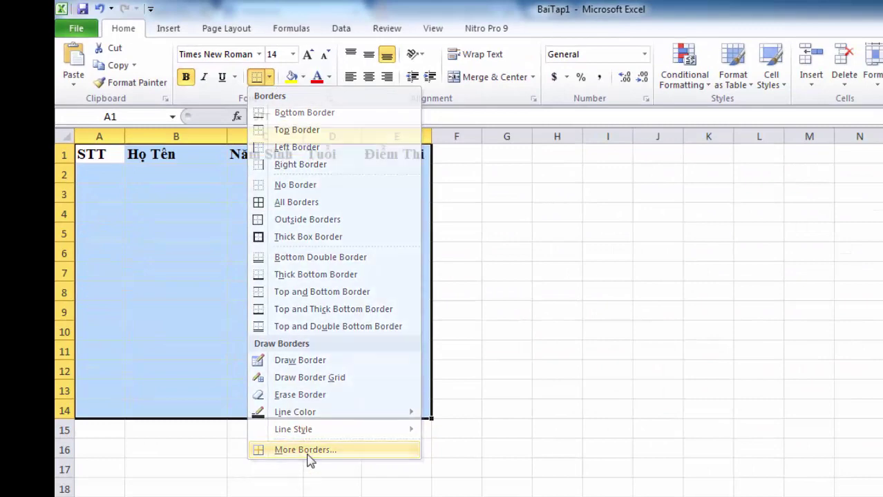
click(307, 454)
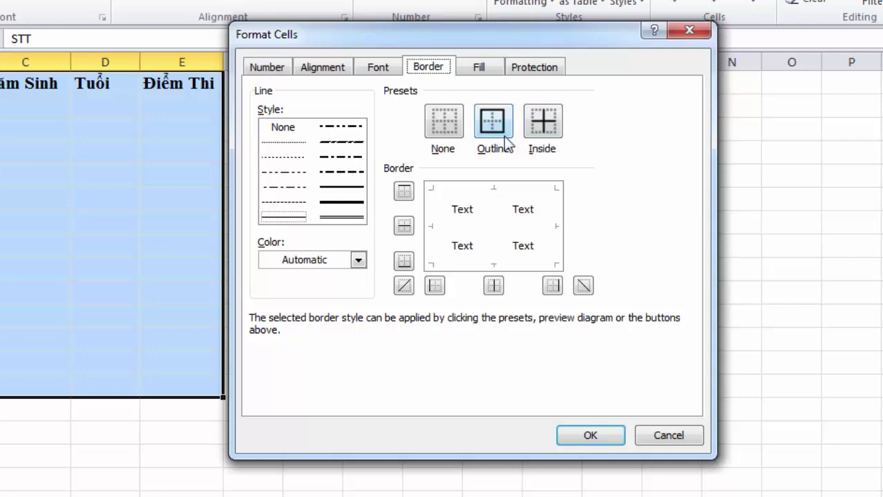
click(496, 128)
click(542, 123)
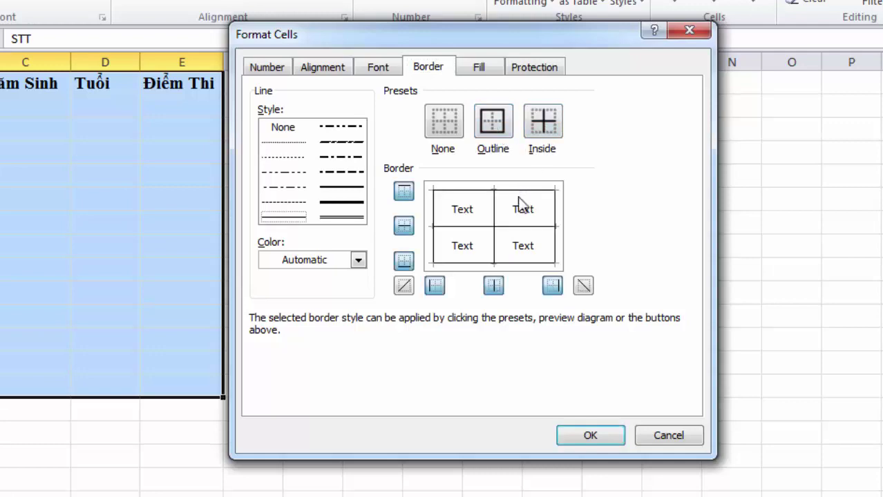
click(588, 436)
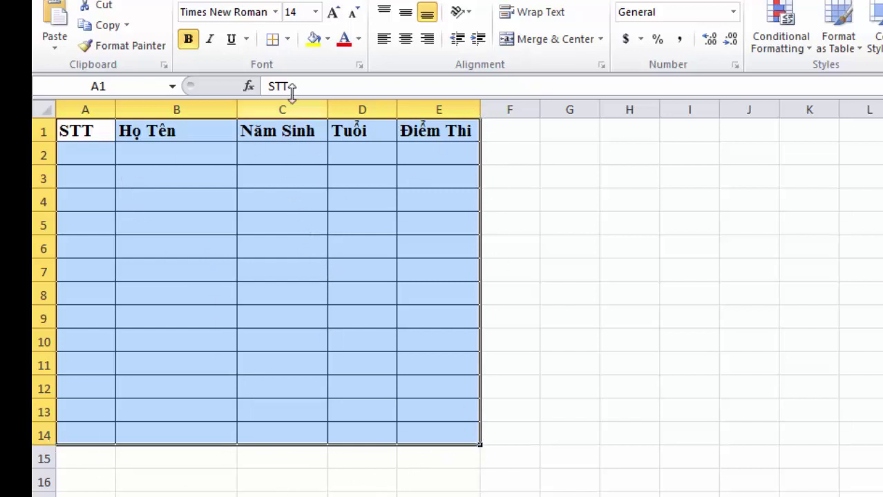
Through More Borders, set a double-line Outline and dotted Inside lines on the table.
click(288, 40)
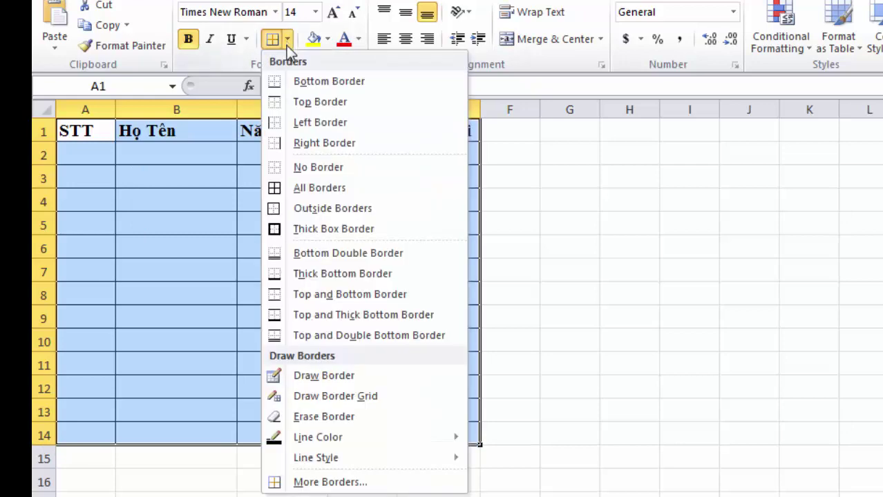
click(331, 482)
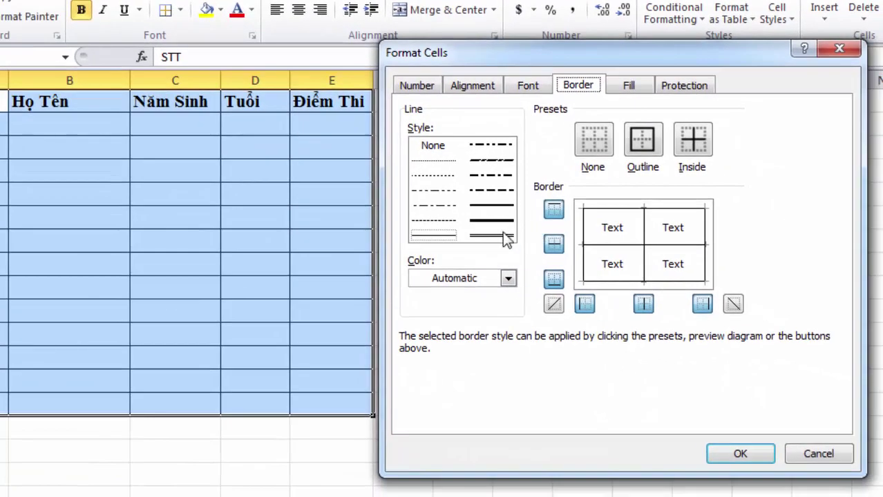
click(500, 234)
click(632, 143)
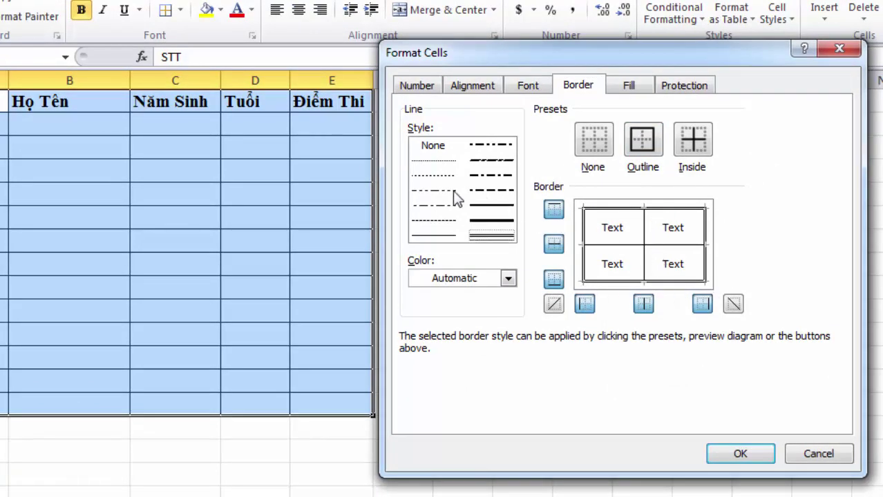
click(435, 160)
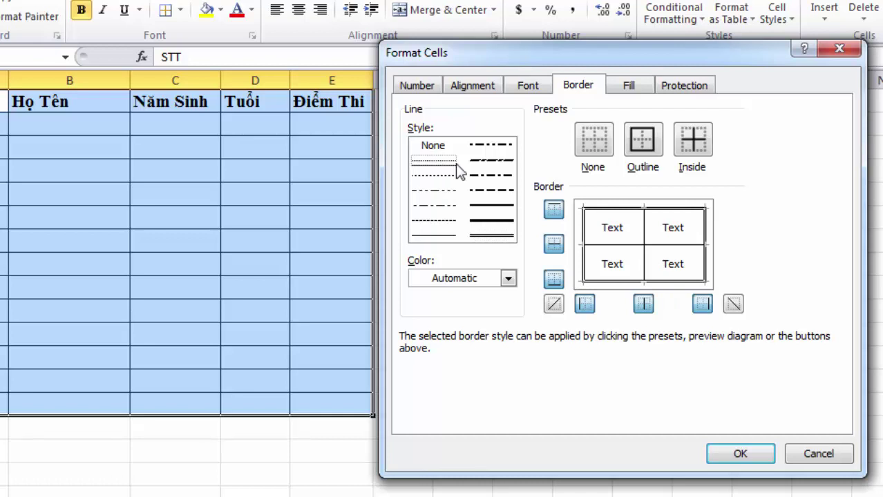
click(681, 149)
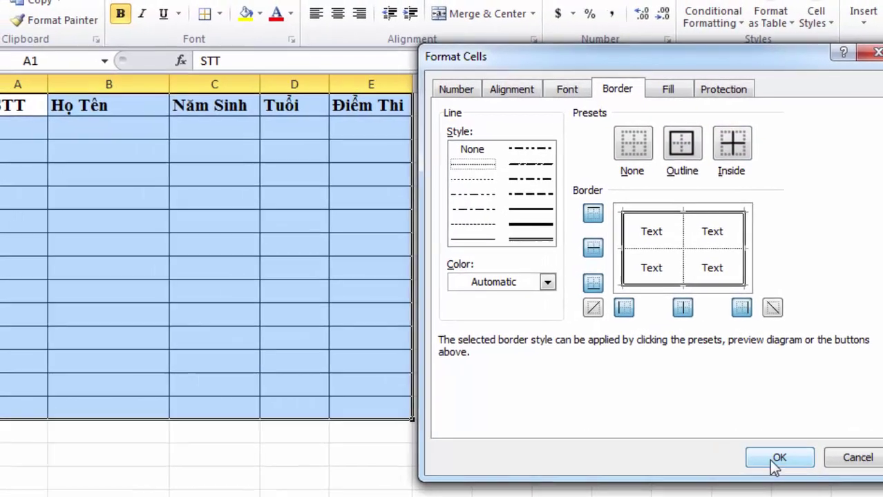
click(735, 453)
click(364, 485)
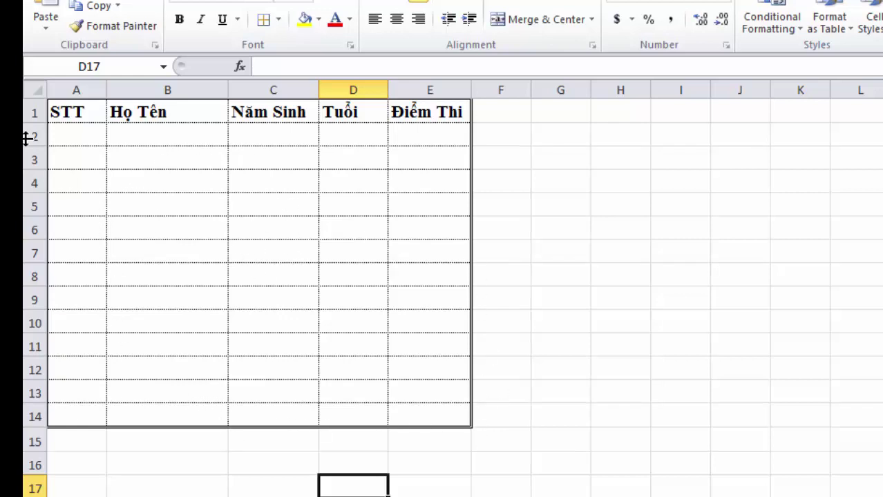
Restyle A1:E14 borders: red double-line outline and dark blue dotted inside lines.
mouse_move(83, 112)
mouse_down()
mouse_move(416, 321)
mouse_move(428, 416)
mouse_up()
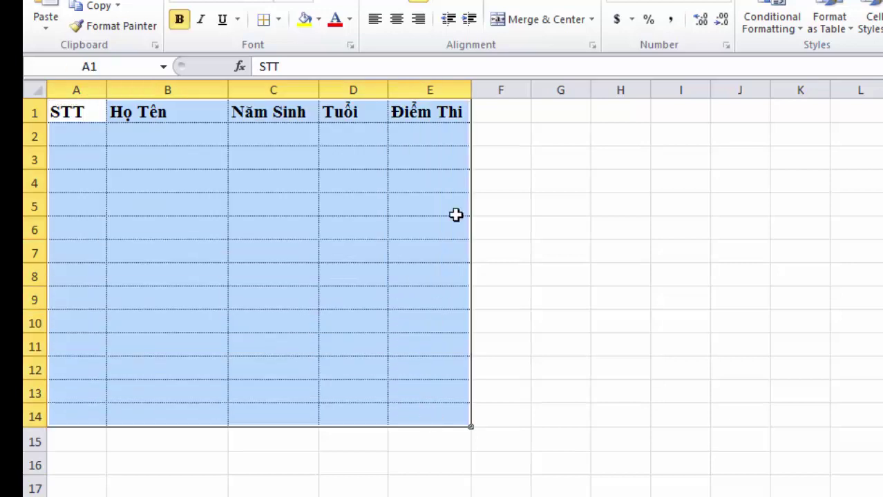
click(263, 19)
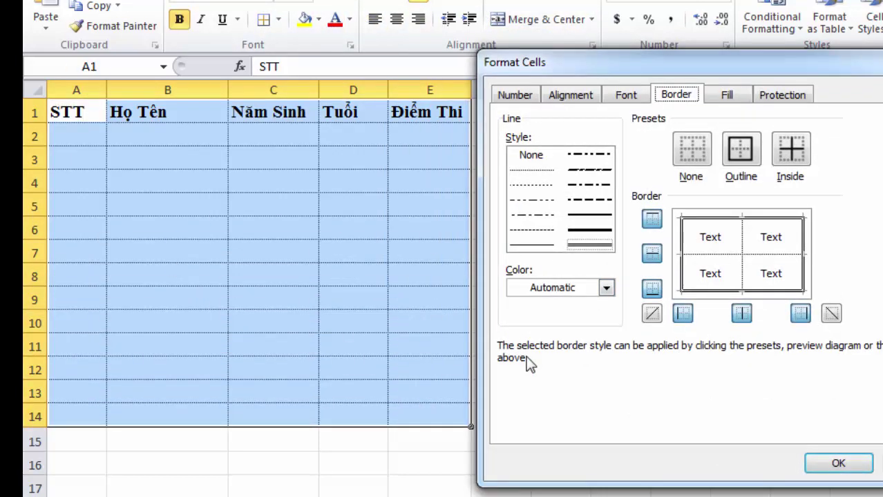
click(605, 288)
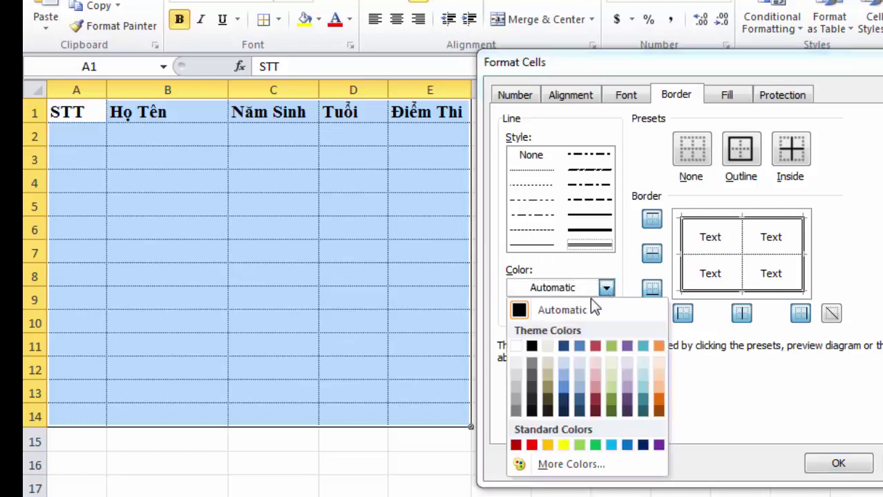
click(531, 444)
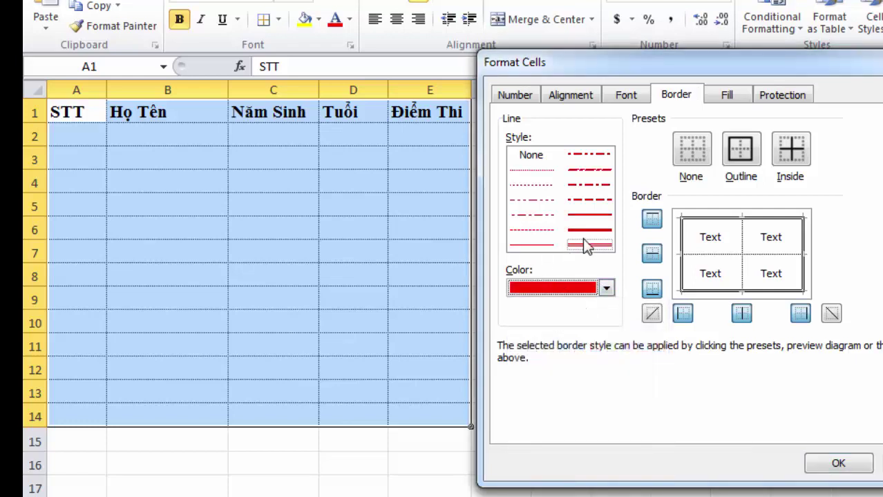
click(589, 246)
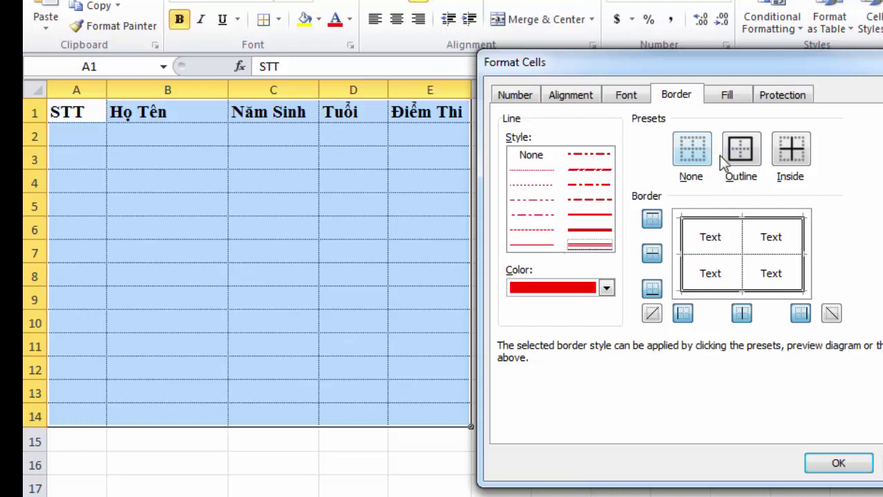
click(749, 156)
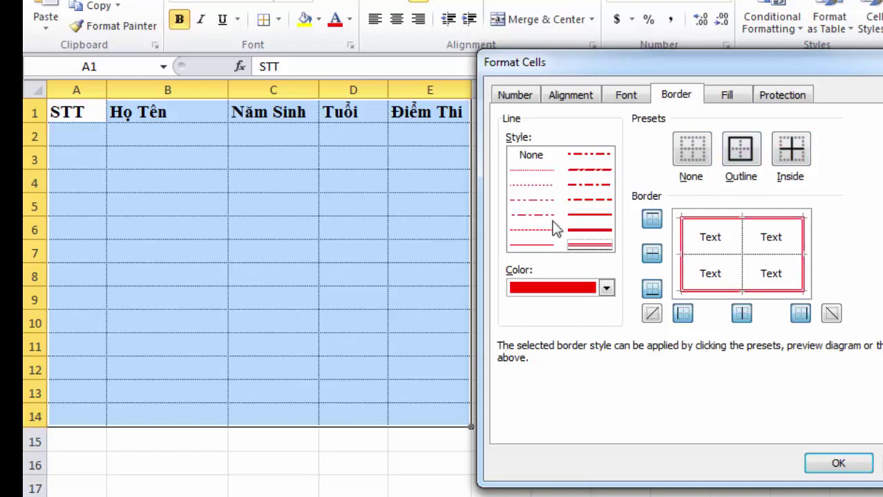
click(533, 170)
click(606, 288)
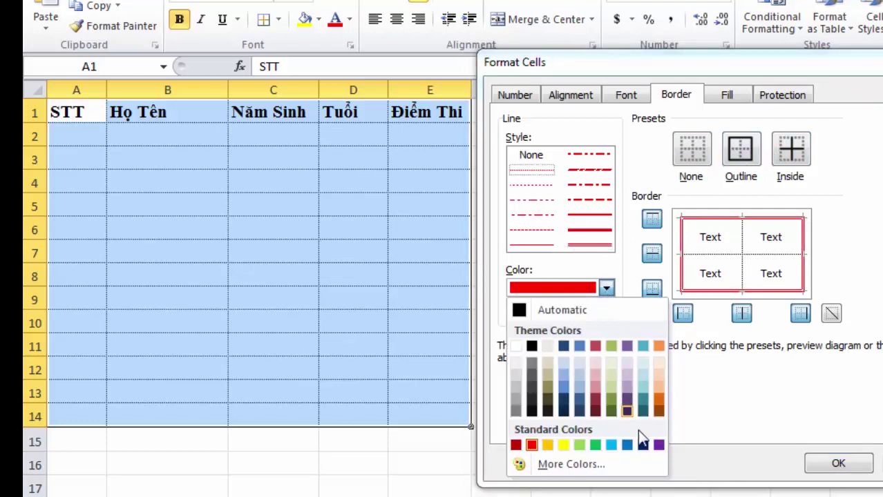
click(642, 445)
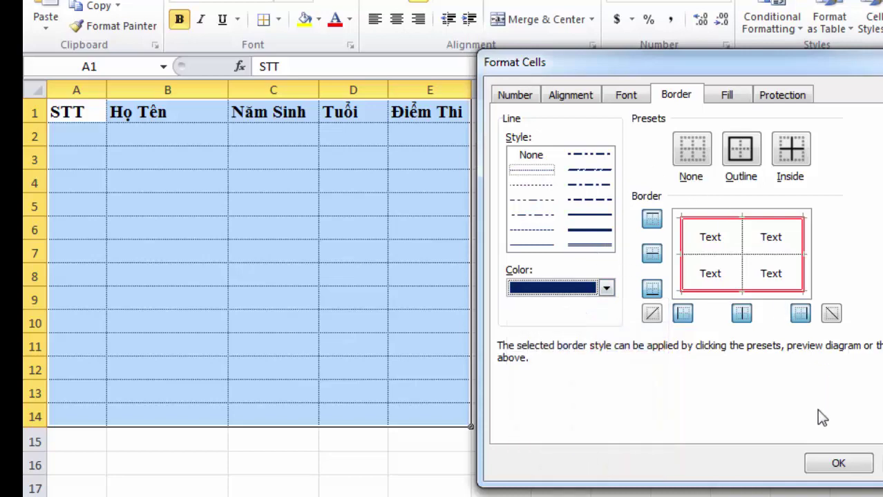
click(832, 460)
click(518, 308)
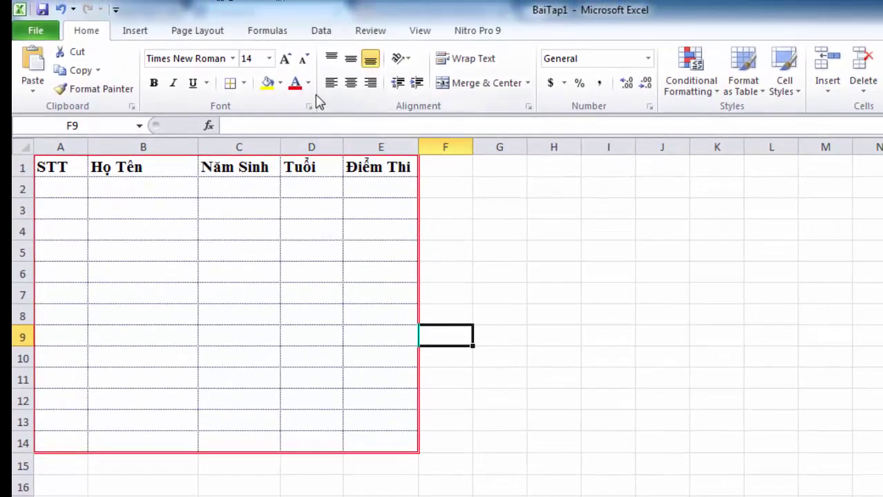
Give the A1:E1 headers red font colour and yellow fill colour.
drag(50, 169, 353, 168)
click(295, 83)
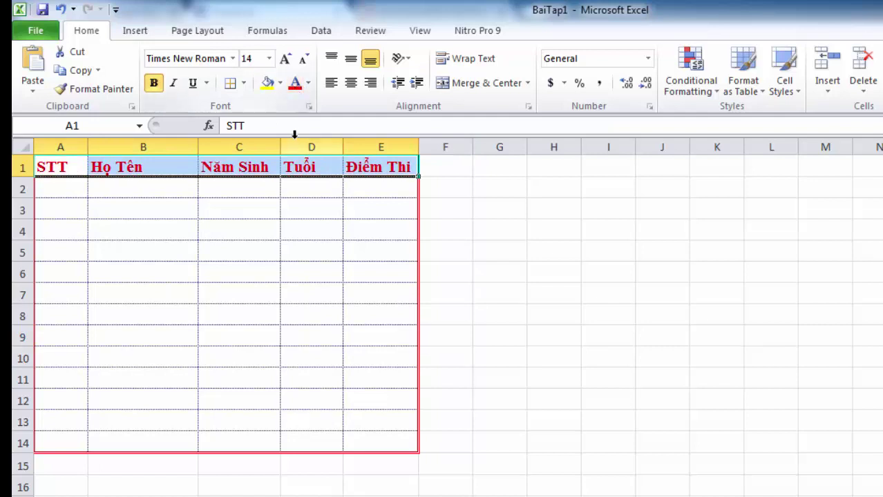
click(267, 84)
click(143, 230)
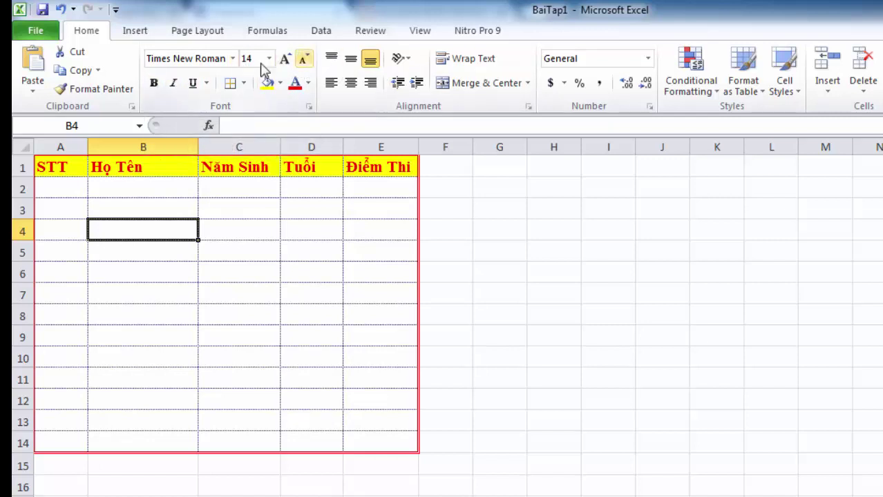
click(268, 58)
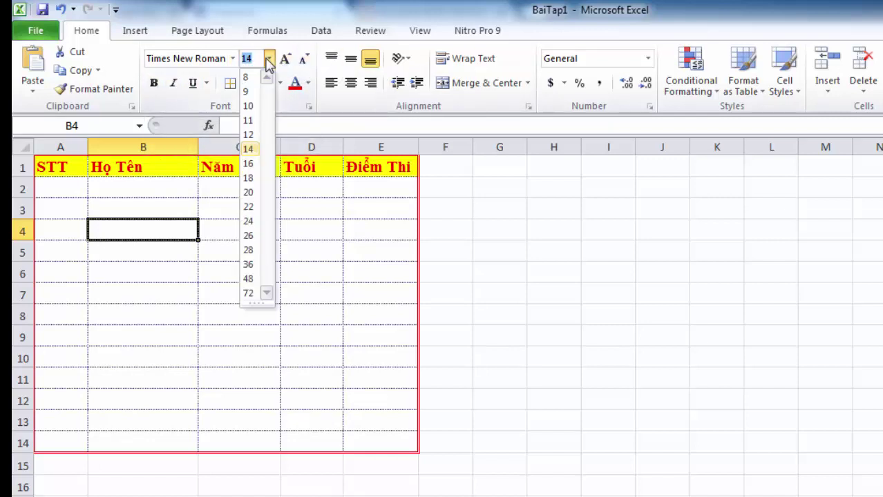
click(268, 58)
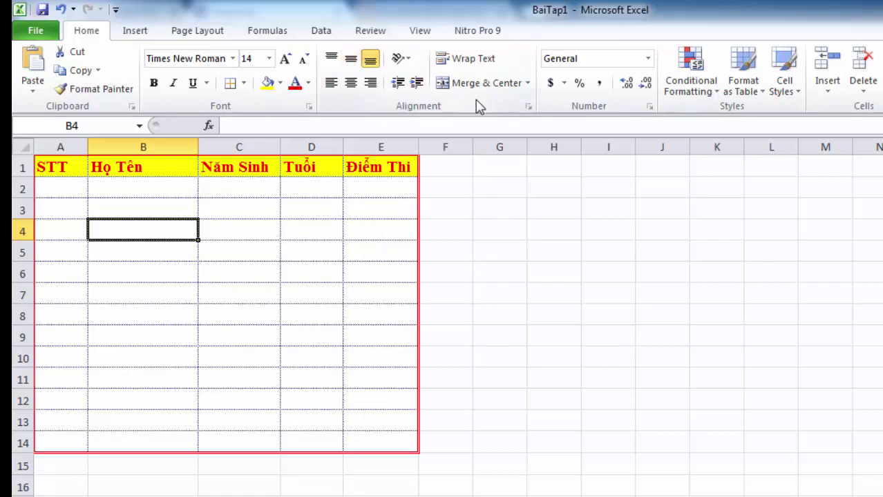
Heighten row 1 and center the A1:E1 headings both vertically and horizontally.
drag(21, 177, 22, 194)
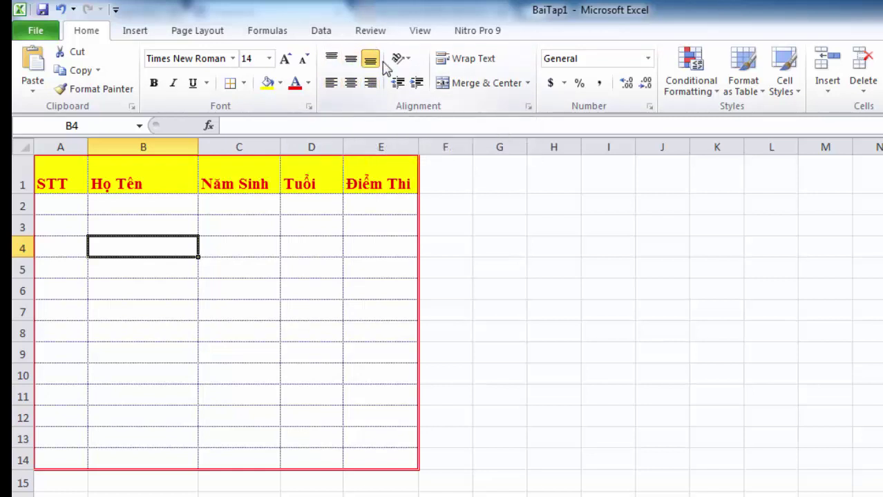
mouse_move(64, 181)
mouse_down()
mouse_move(376, 176)
mouse_move(364, 174)
mouse_up()
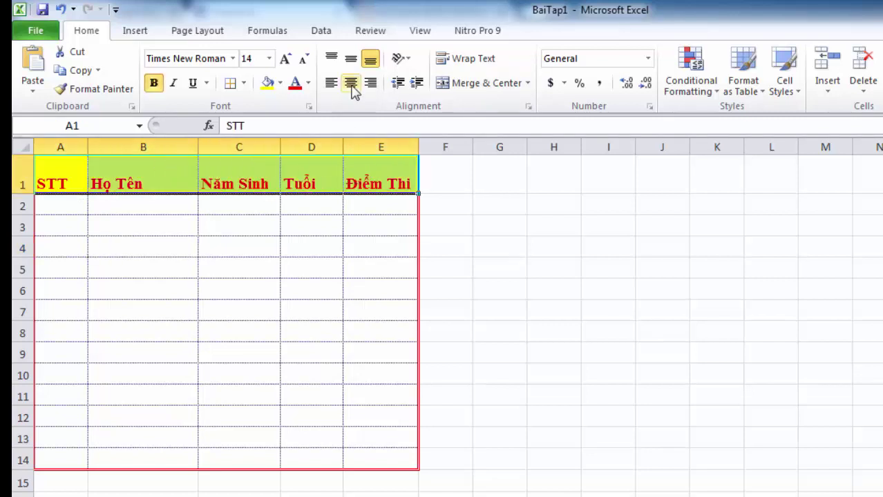
click(352, 59)
click(351, 82)
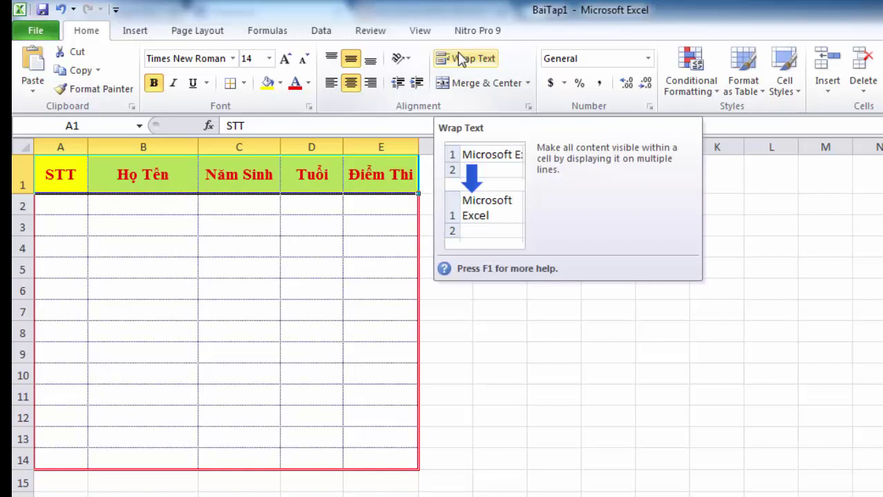
Narrow column E and wrap the Điểm Thi heading in E1 onto two lines.
click(373, 175)
drag(418, 147, 396, 173)
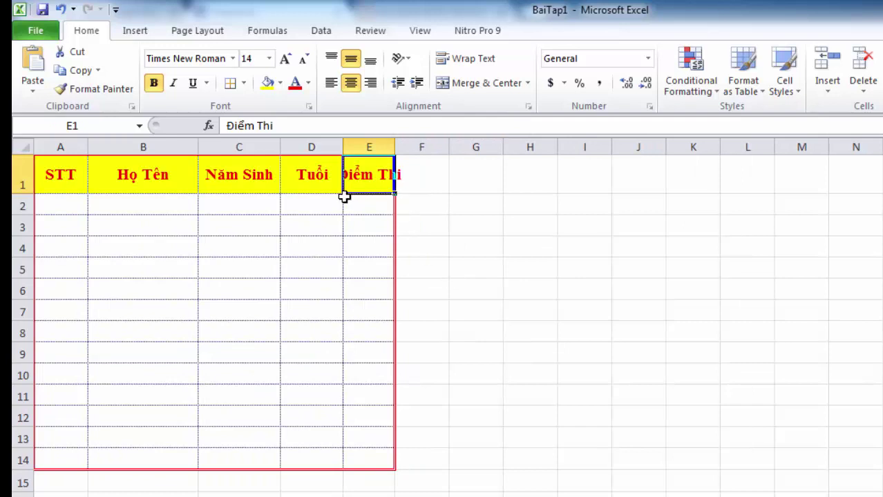
click(466, 58)
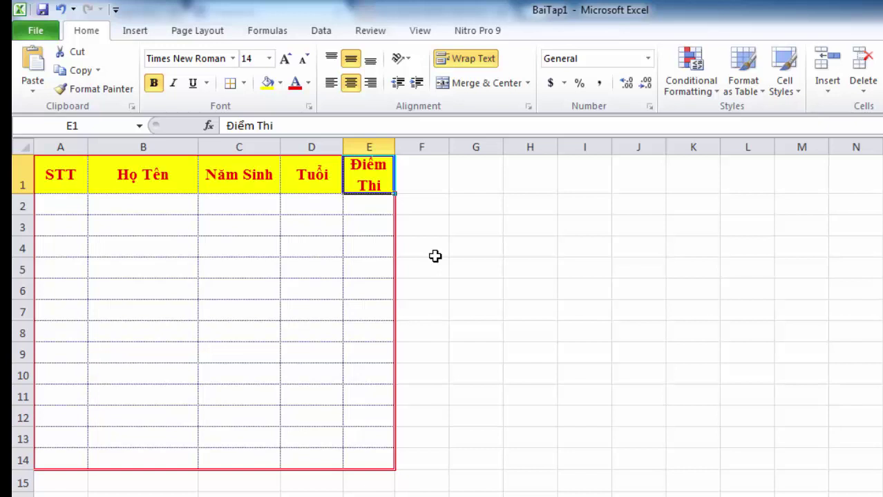
Wrap the Năm Sinh heading in C1 and narrow column C, then start typing 'Môn Học' in G1.
click(238, 174)
click(466, 58)
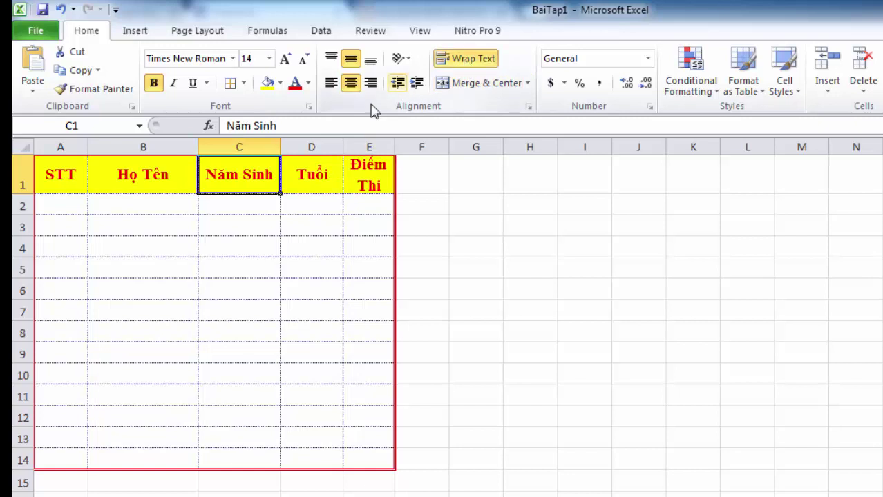
drag(280, 147, 256, 147)
click(447, 174)
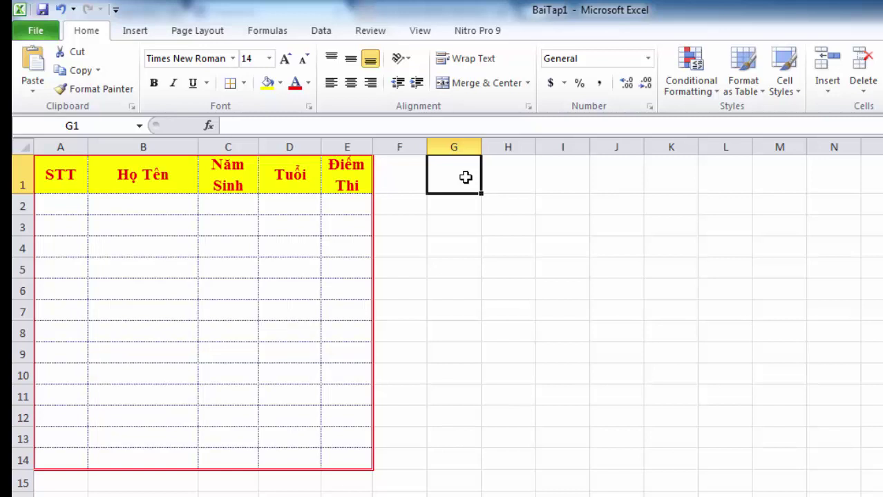
text(Môn)
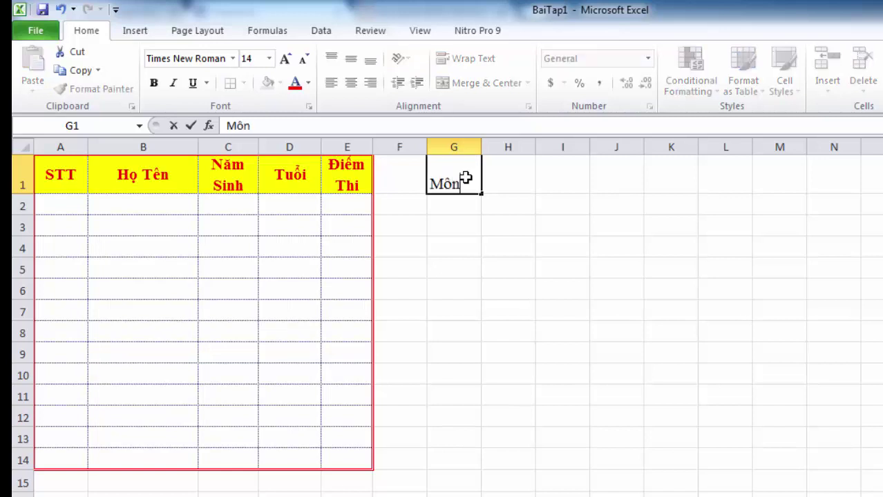
text( Ho)
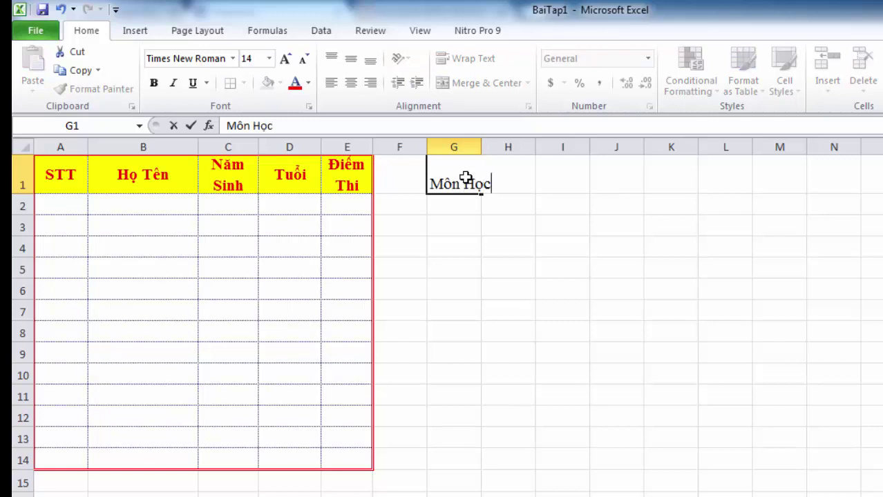
Break 'Môn Học' in G1 onto two lines with Alt+Enter, then clear G1.
key(Left)
key(Left)
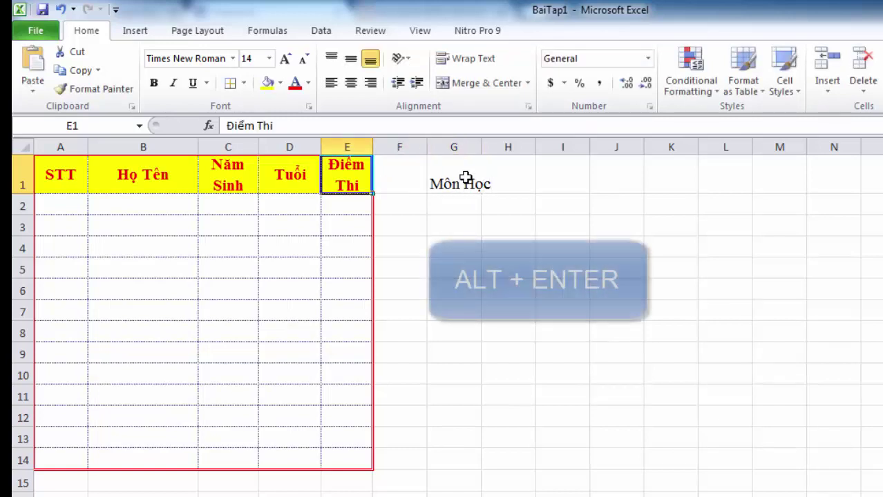
key(Right)
key(Right)
key(F2)
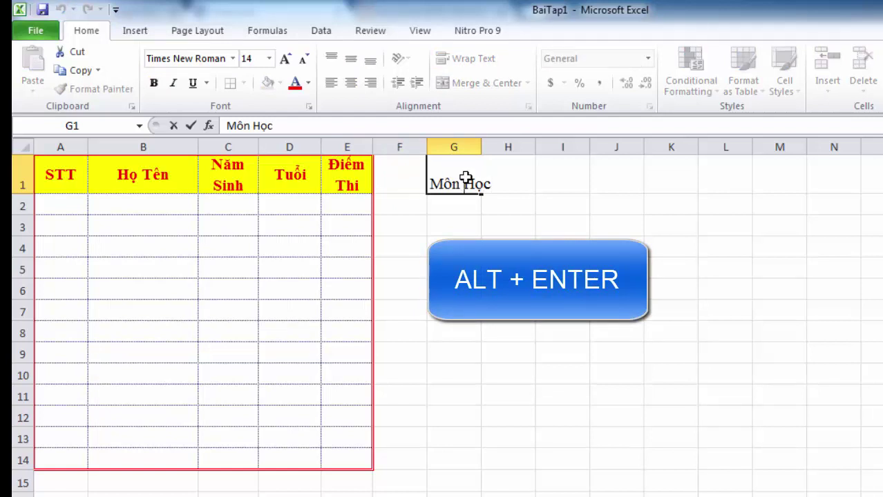
key(alt+Return)
click(464, 219)
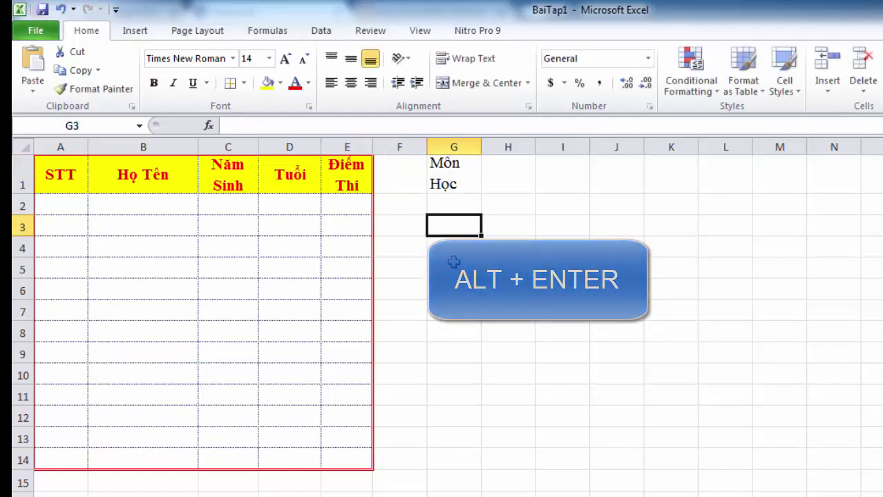
click(435, 174)
key(Delete)
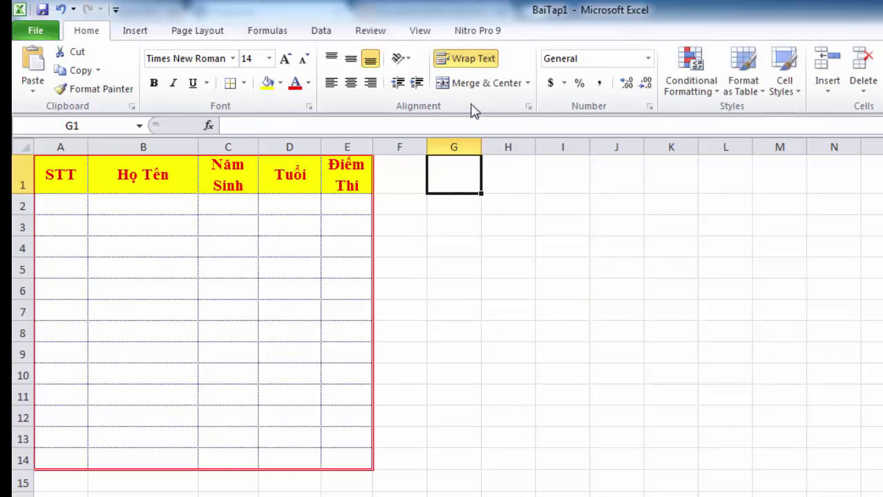
Merge and center the block H1:J5 into one cell.
click(527, 84)
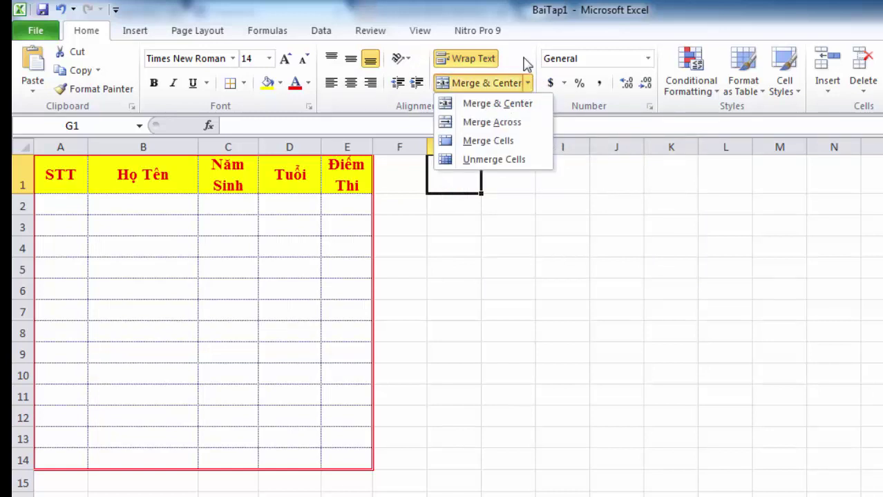
click(478, 87)
mouse_move(508, 185)
mouse_down()
mouse_move(584, 174)
mouse_move(620, 266)
mouse_up()
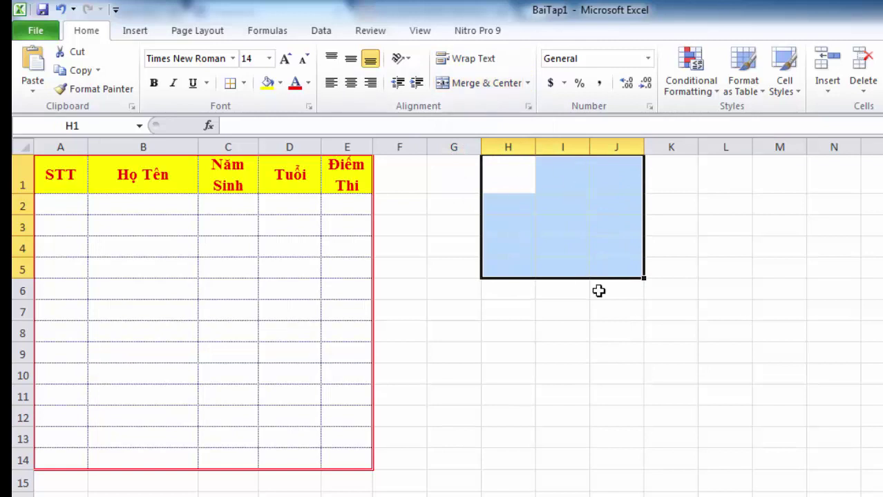
click(484, 86)
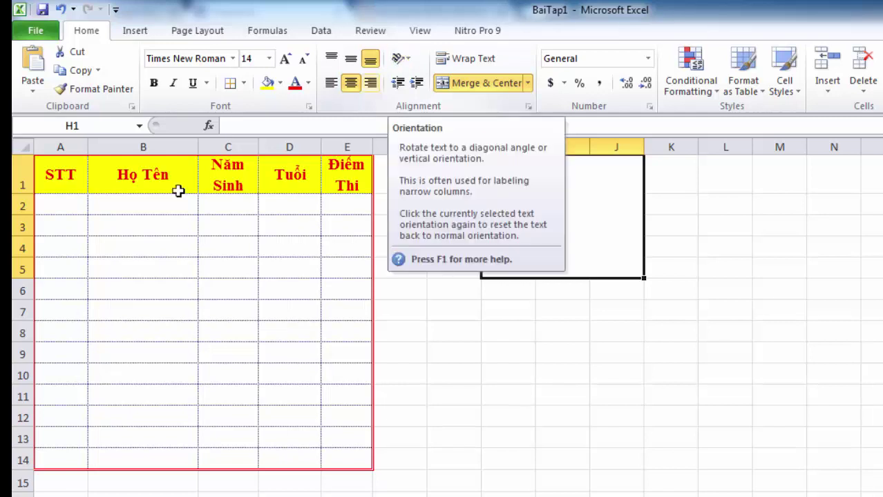
Slant the A1:E1 headers counterclockwise and make row 1 taller to fit them.
drag(69, 176, 327, 174)
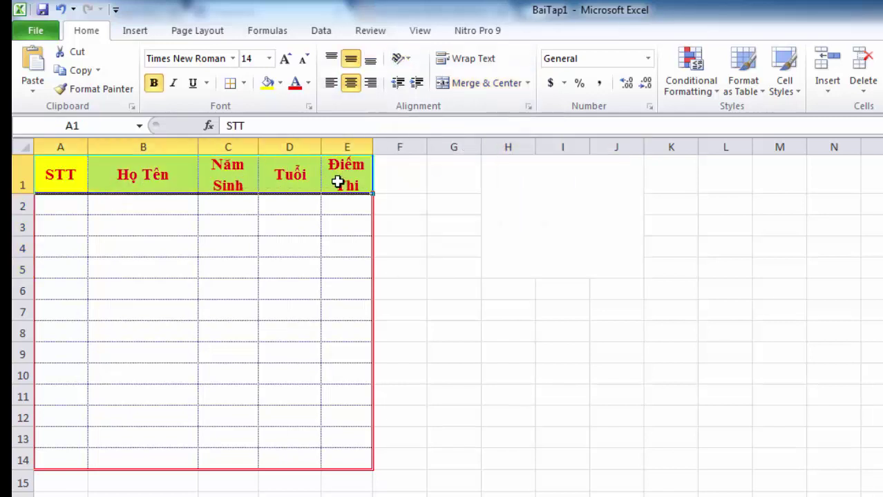
click(407, 61)
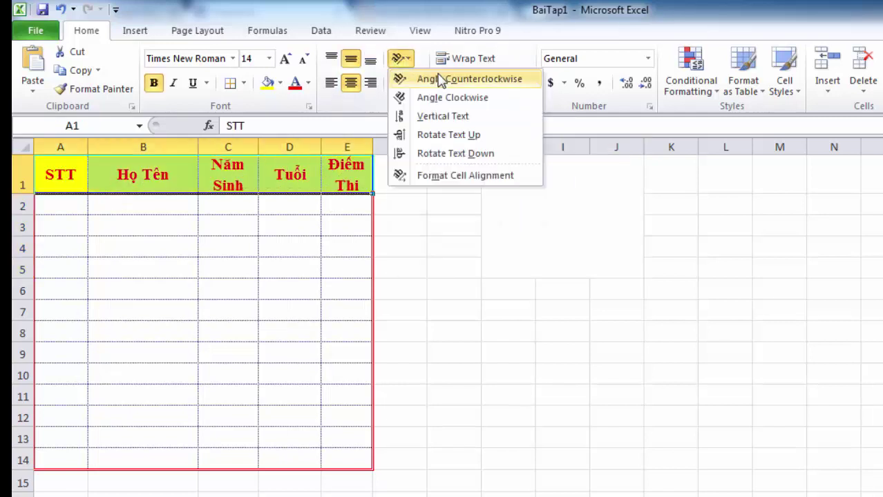
click(408, 79)
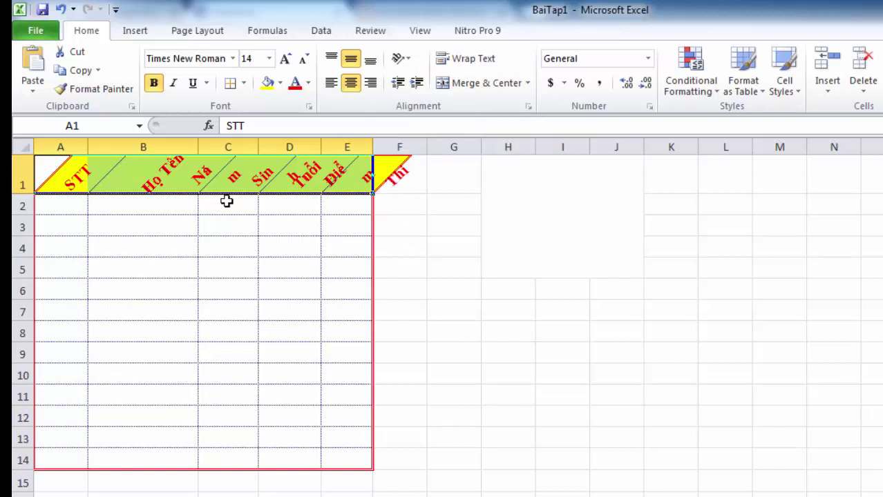
drag(23, 198, 28, 211)
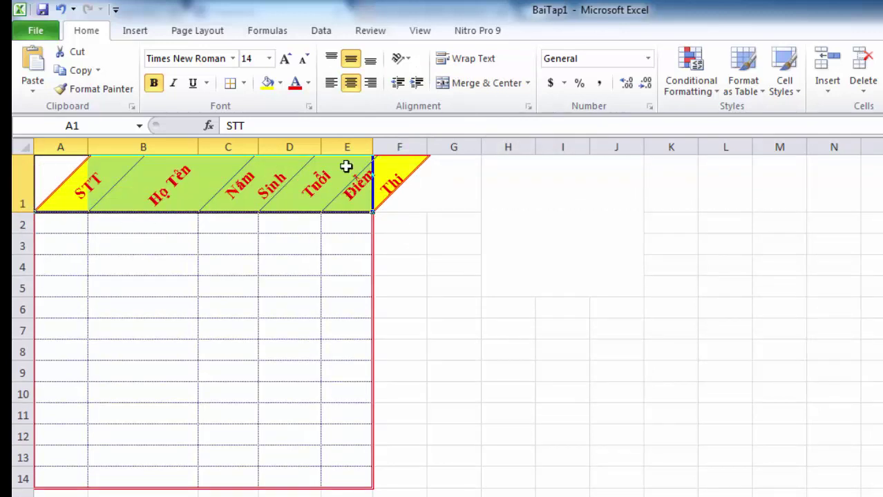
Try clockwise and downward-rotated header text, then return A1:E1 to horizontal orientation.
click(407, 59)
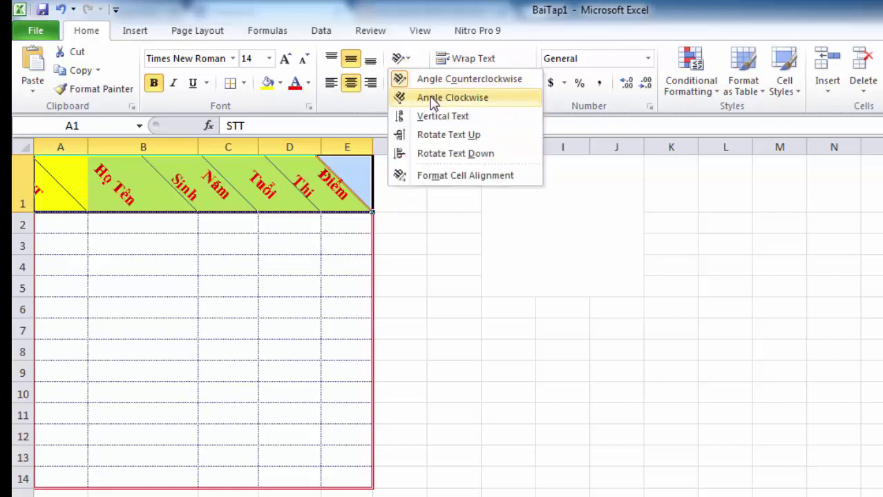
click(429, 98)
click(408, 61)
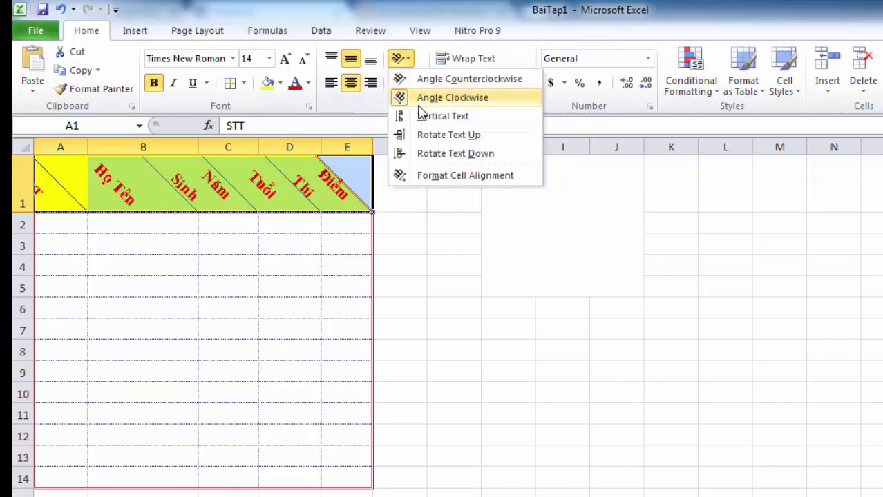
click(413, 151)
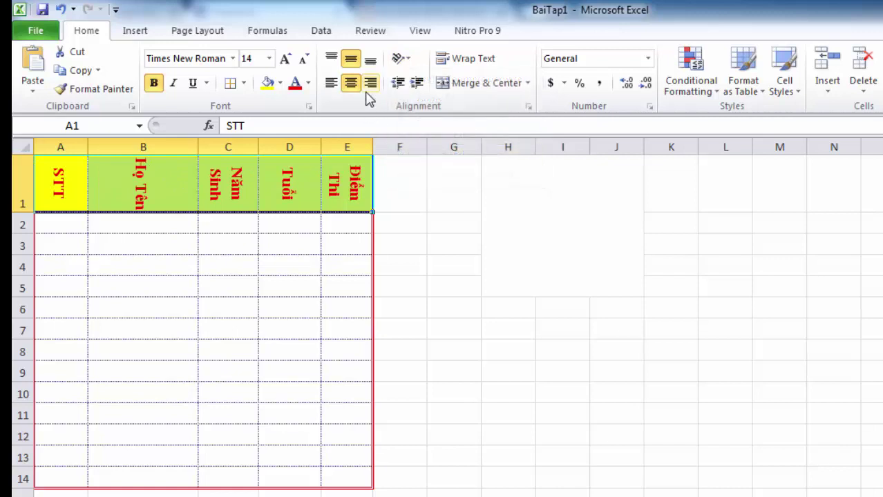
click(406, 61)
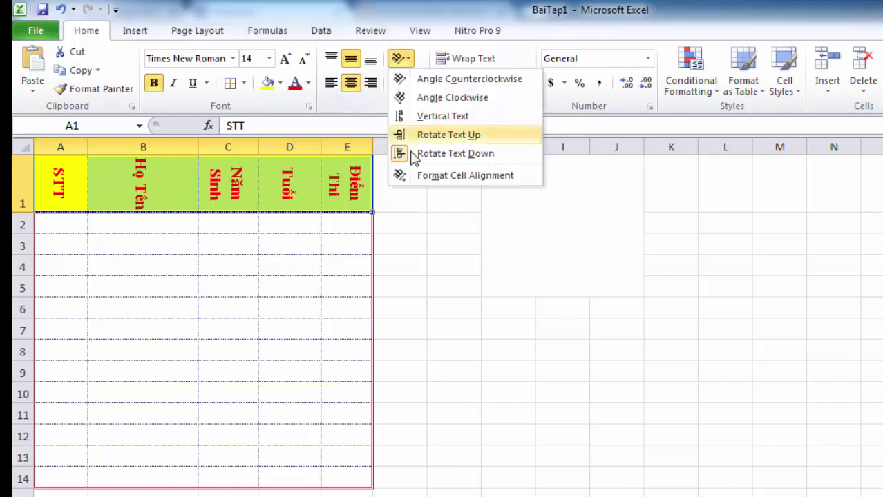
click(420, 157)
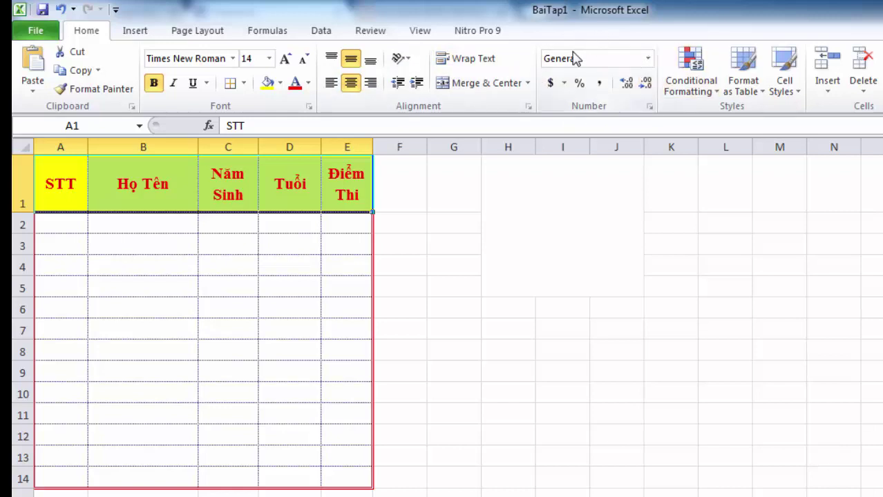
click(648, 59)
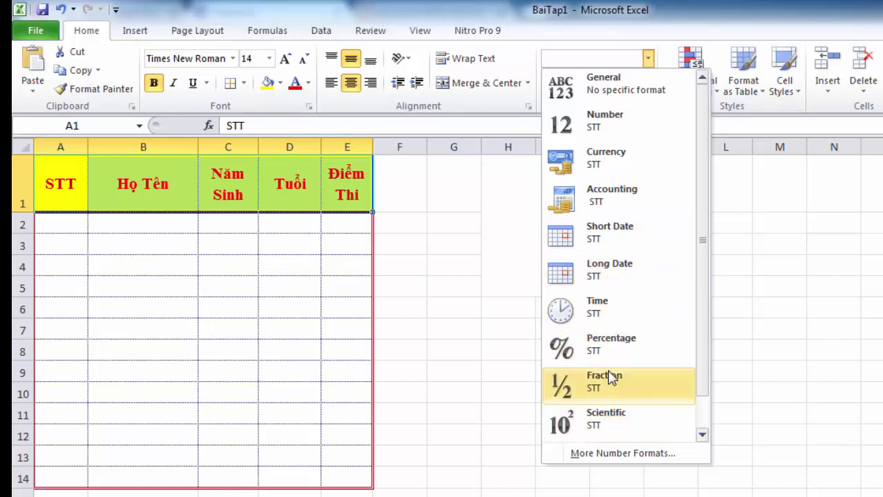
scroll(705, 395, down, 1)
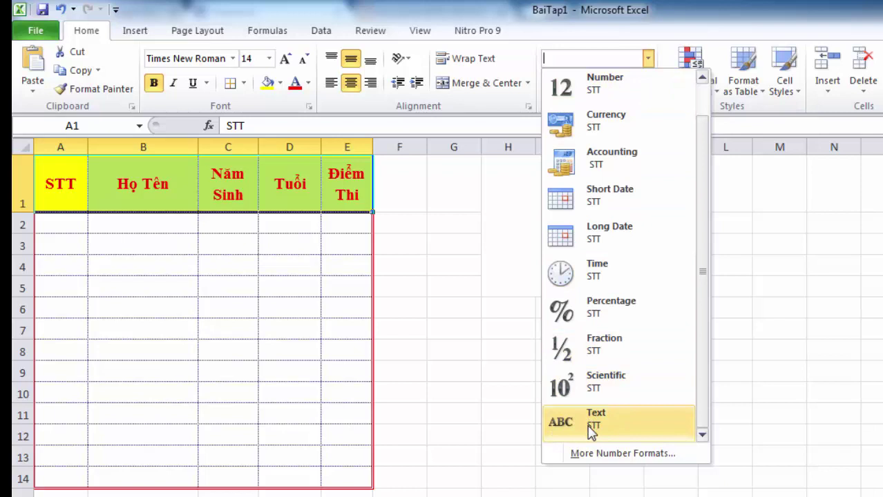
click(390, 335)
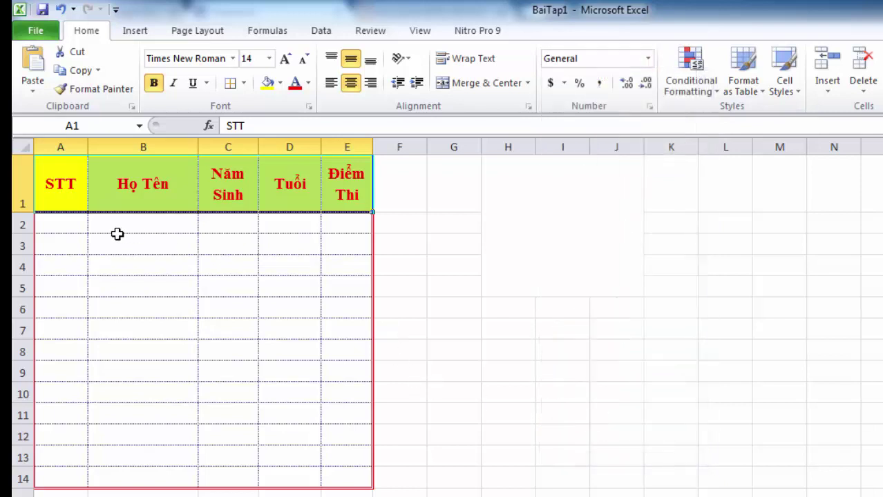
click(65, 218)
Enter 1 and 2 in A2:A3 and fill the series down to 13 in A14.
text(1)
key(Return)
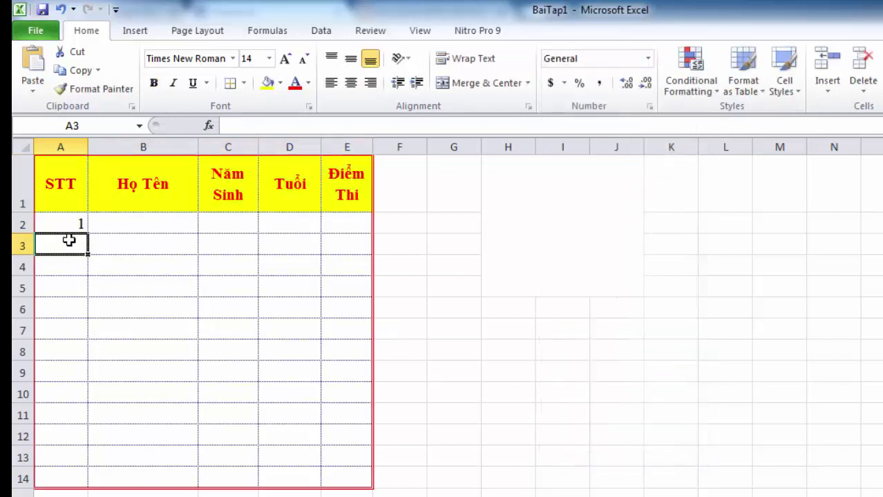
text(2)
drag(56, 218, 60, 240)
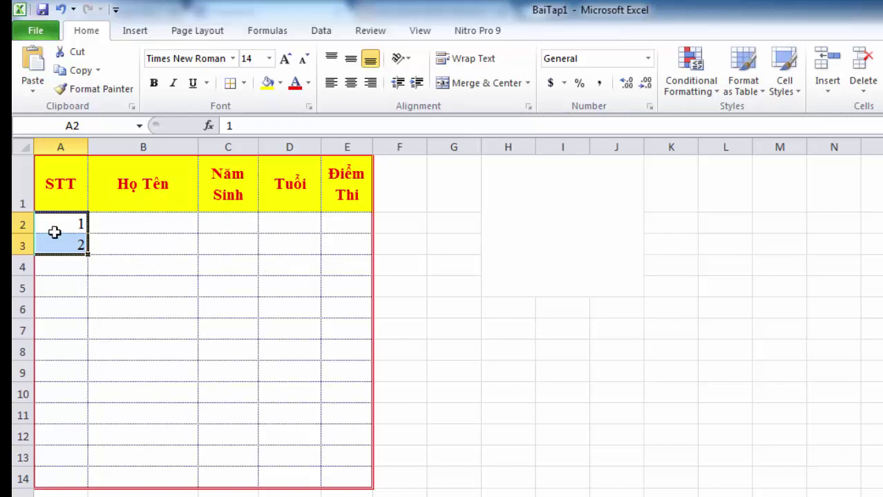
drag(55, 230, 60, 243)
drag(88, 257, 90, 487)
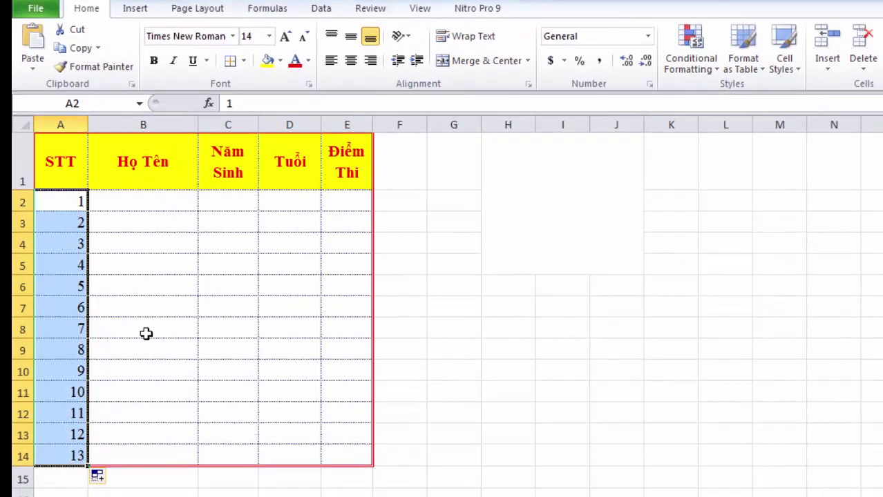
click(142, 373)
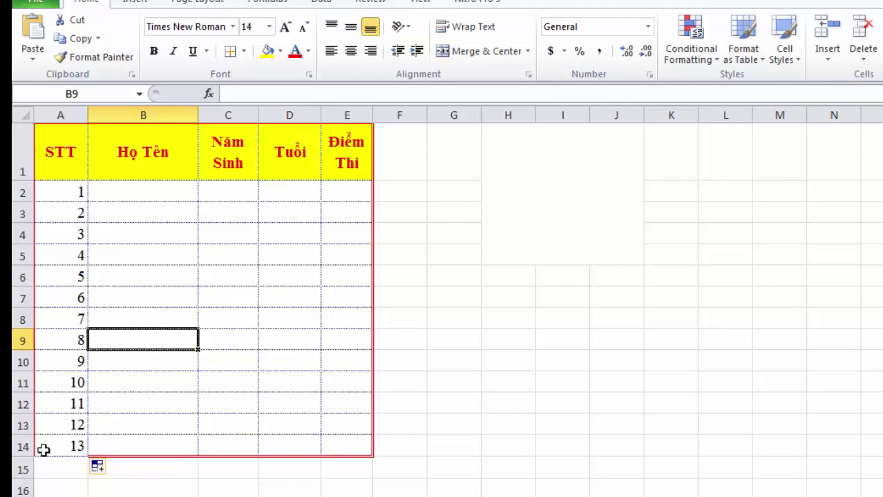
click(68, 449)
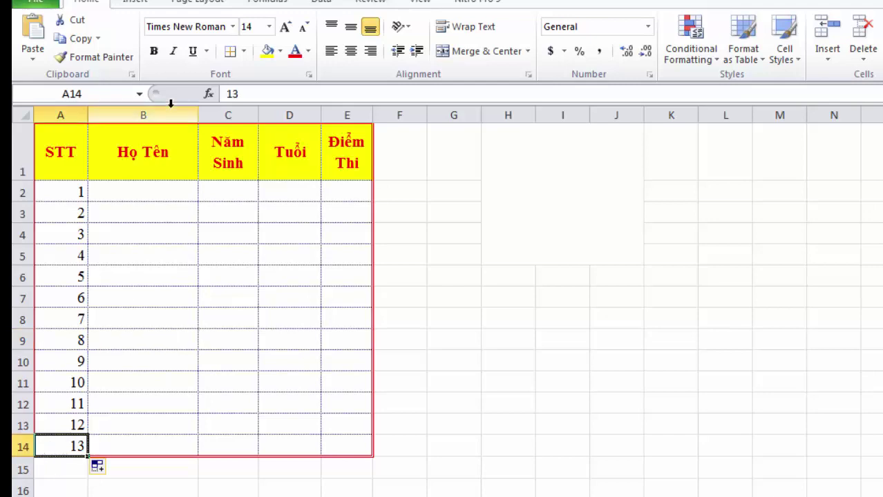
Apply a double-line bottom border to cell A14 through the Border settings.
click(230, 53)
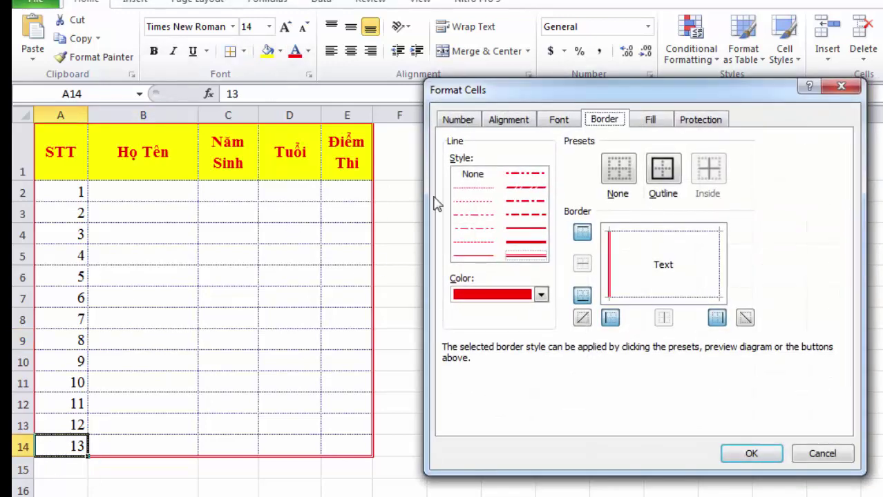
click(527, 254)
click(664, 299)
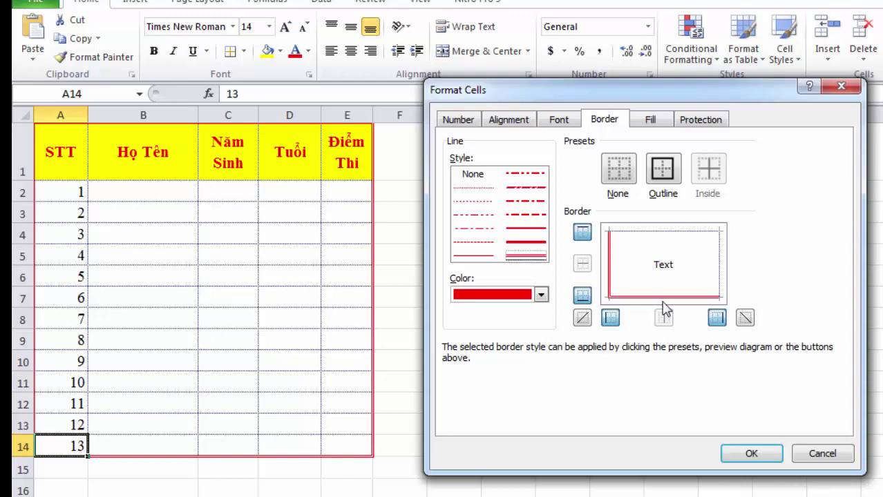
click(746, 453)
click(262, 487)
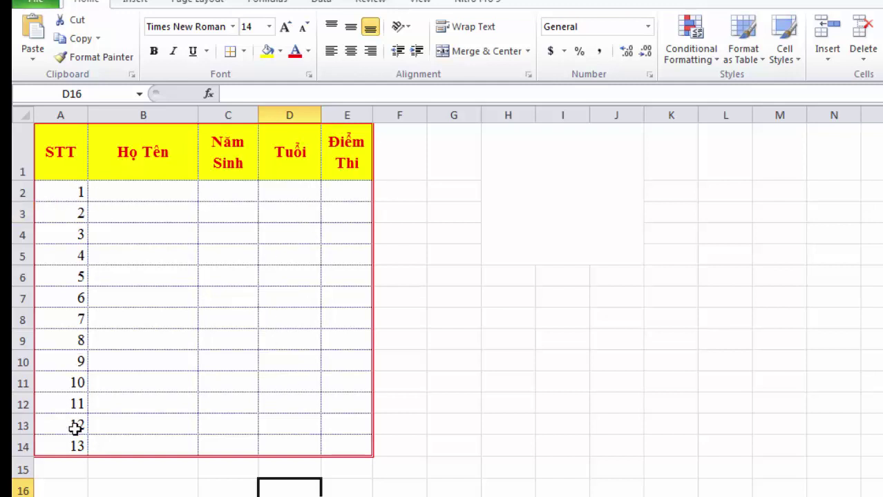
Enter the first two student names in B2 and B3.
click(137, 198)
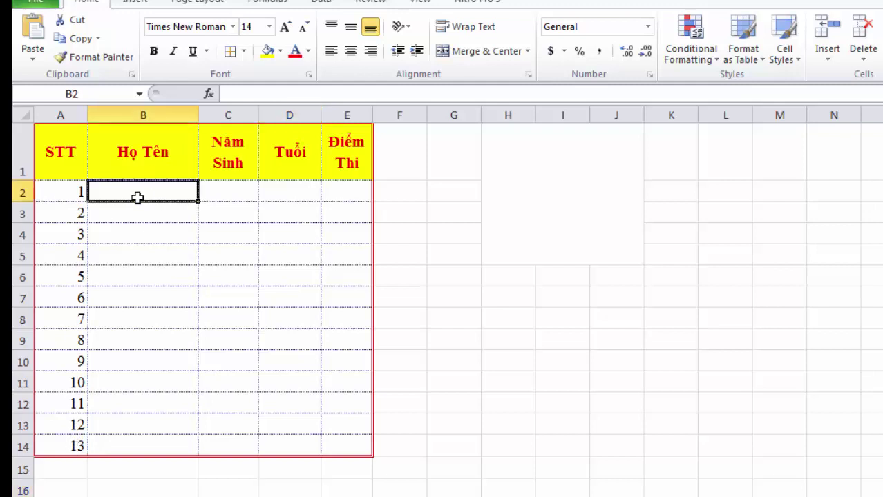
text(Nguyên)
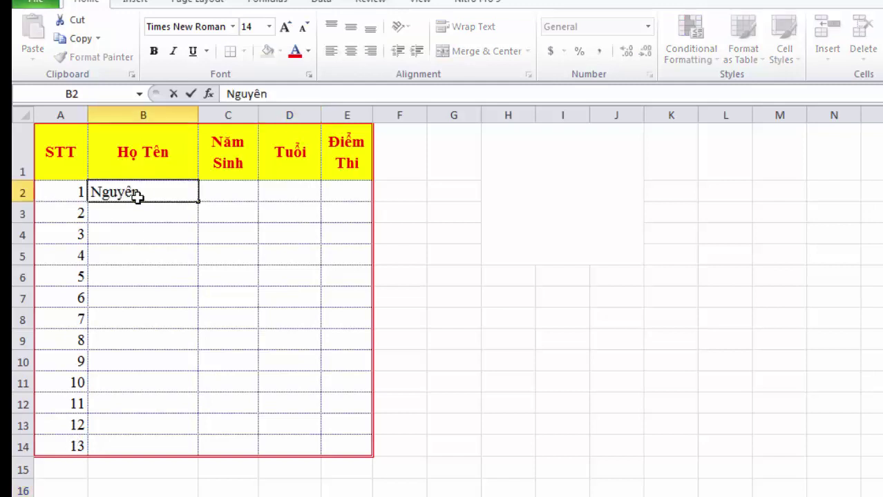
text(x Văn A)
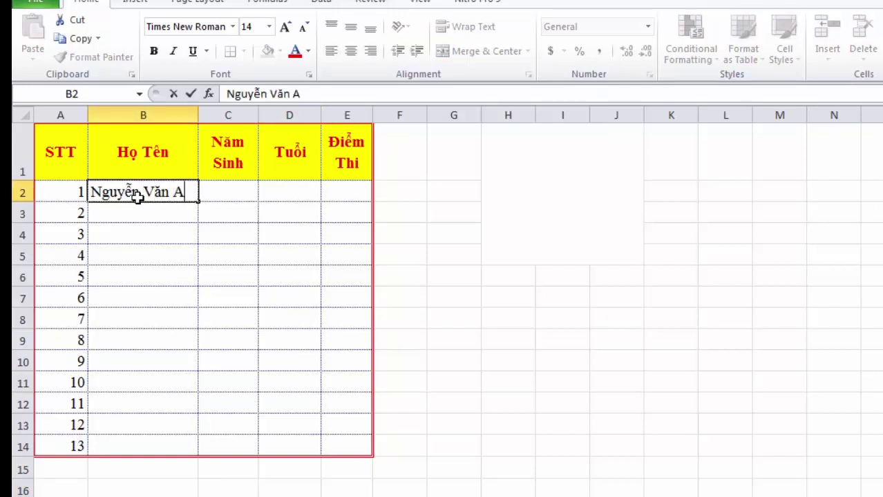
key(Return)
text(NGuye)
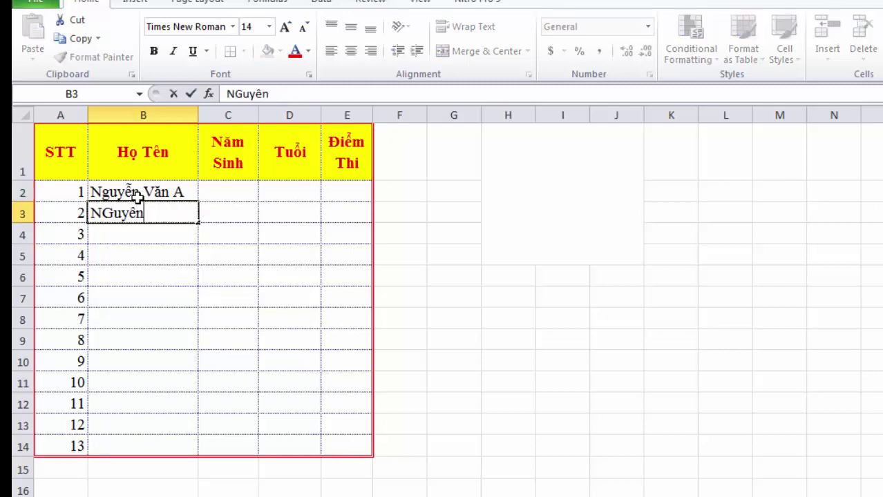
text(x)
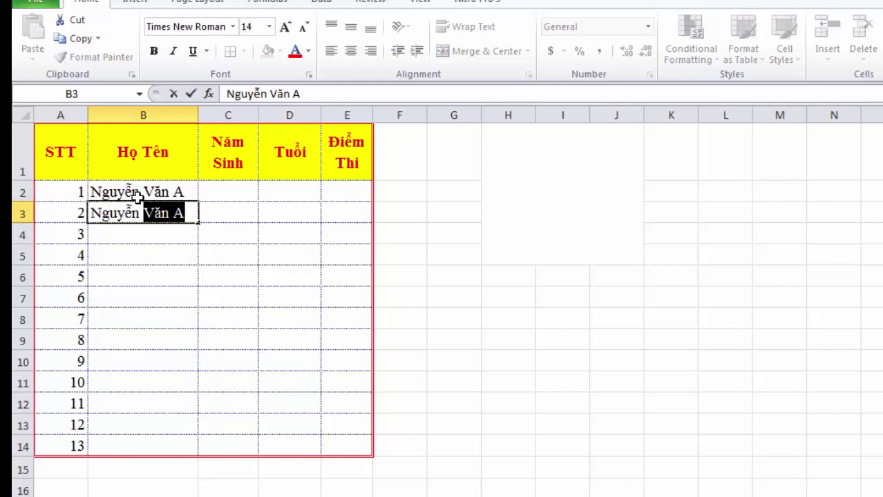
text( VănB)
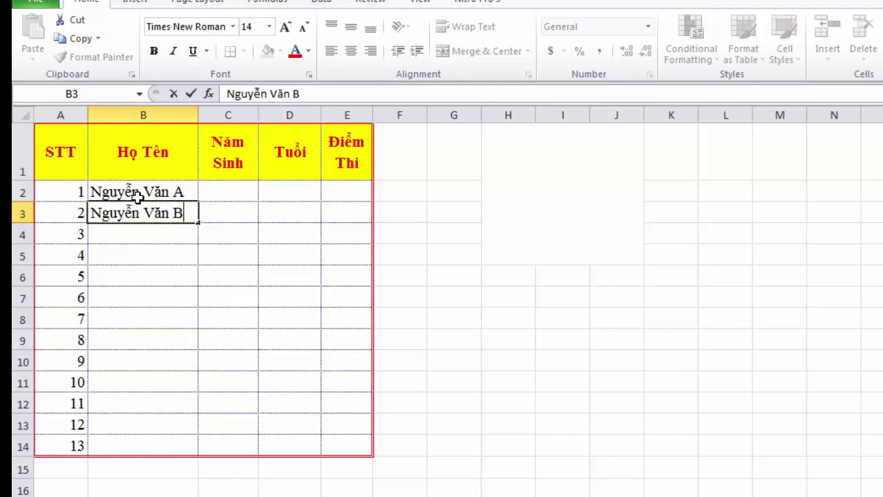
key(Return)
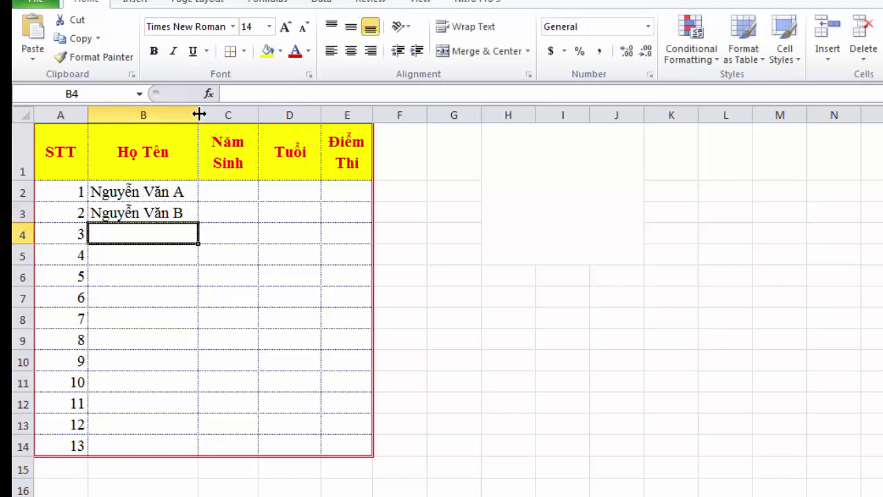
Widen the Họ Tên and Năm Sinh columns so names and the header fit.
drag(198, 112, 218, 112)
click(122, 211)
click(143, 190)
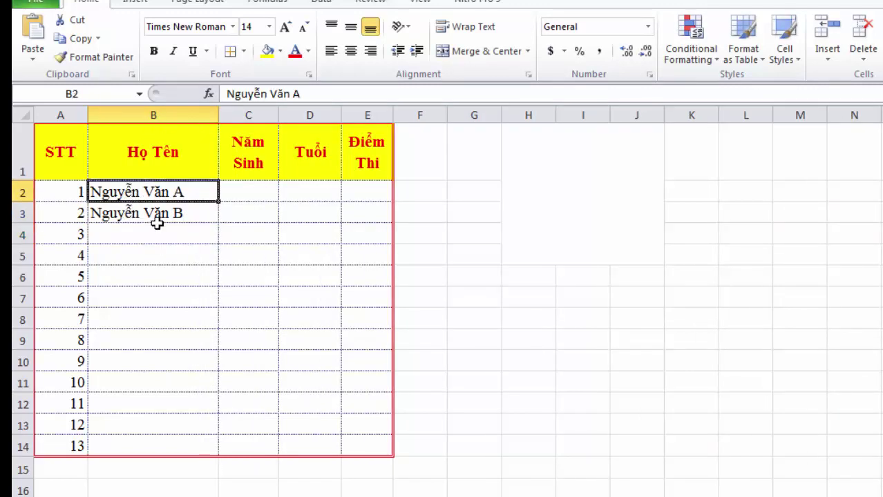
click(138, 211)
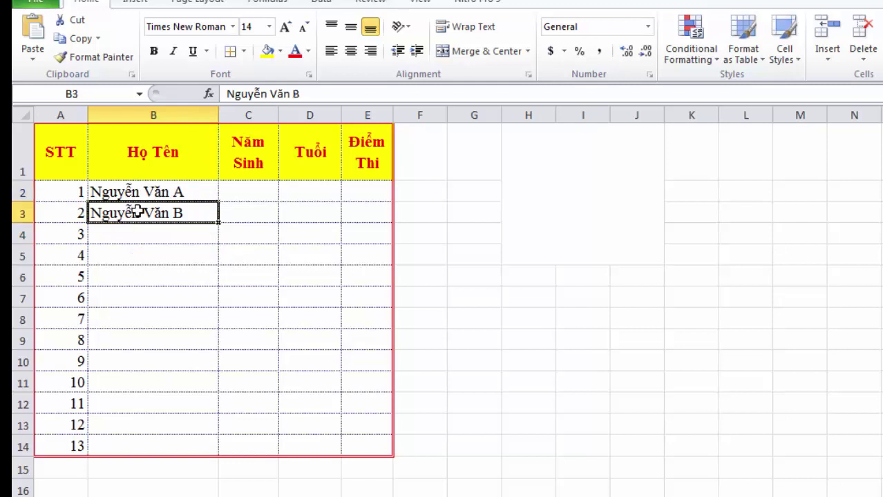
drag(278, 115, 325, 123)
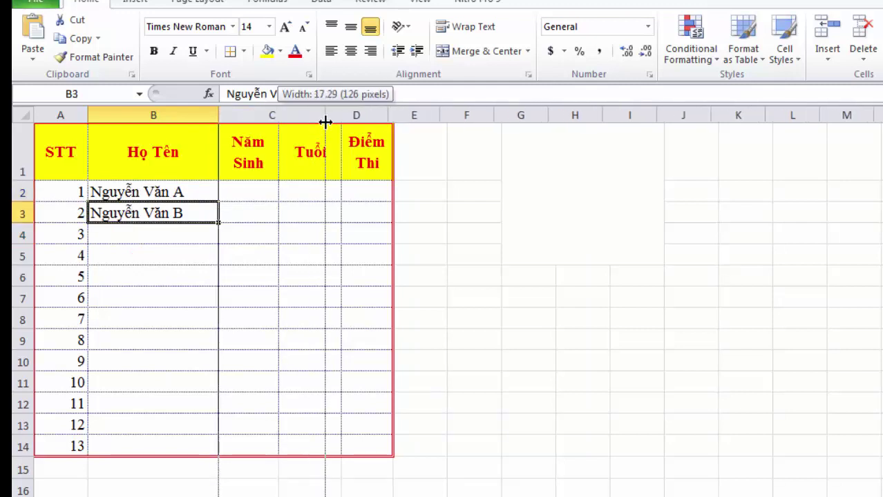
Enter birth dates 10/10/1990 in C2 and 12/20/1990 in C3, then inspect how they're stored.
click(275, 186)
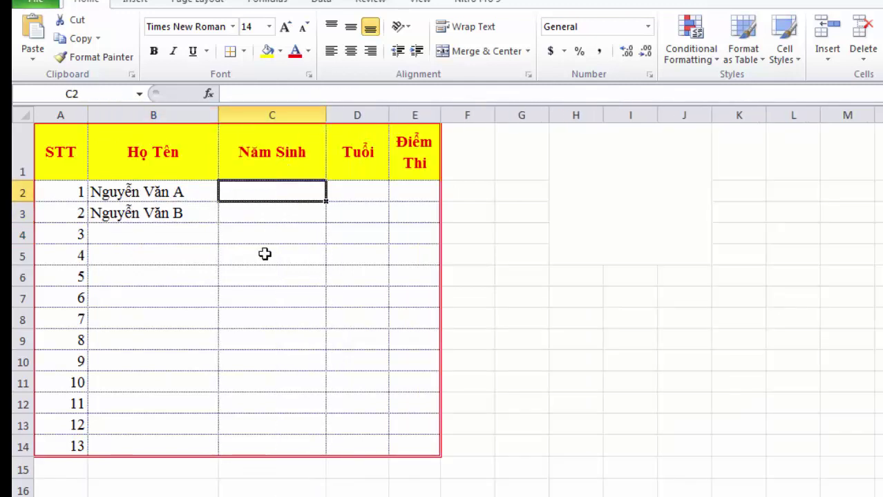
text(10/10)
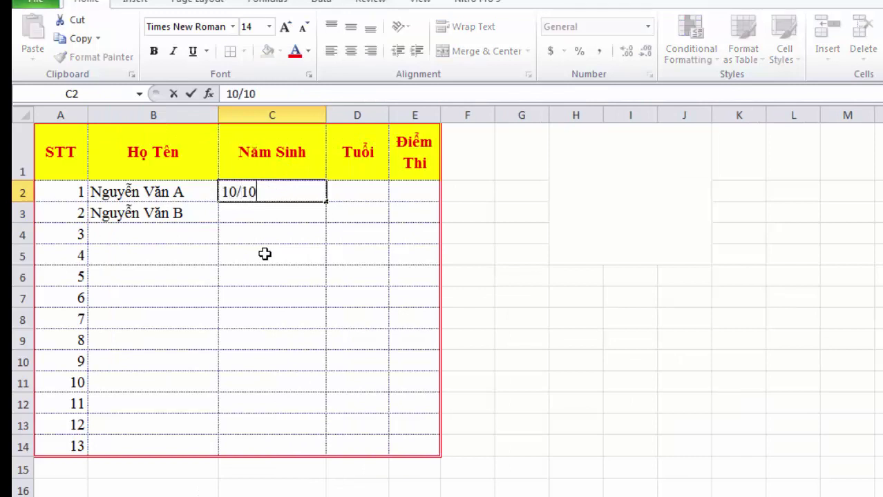
text(/1990)
key(Return)
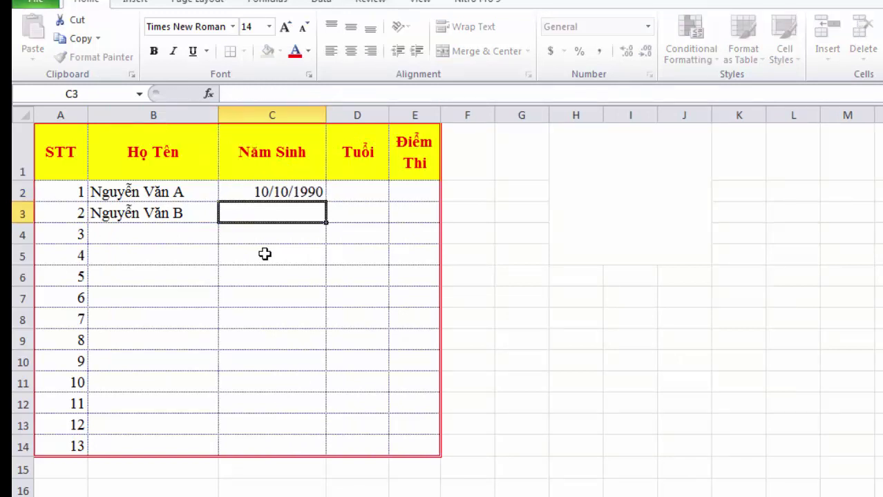
text(12/)
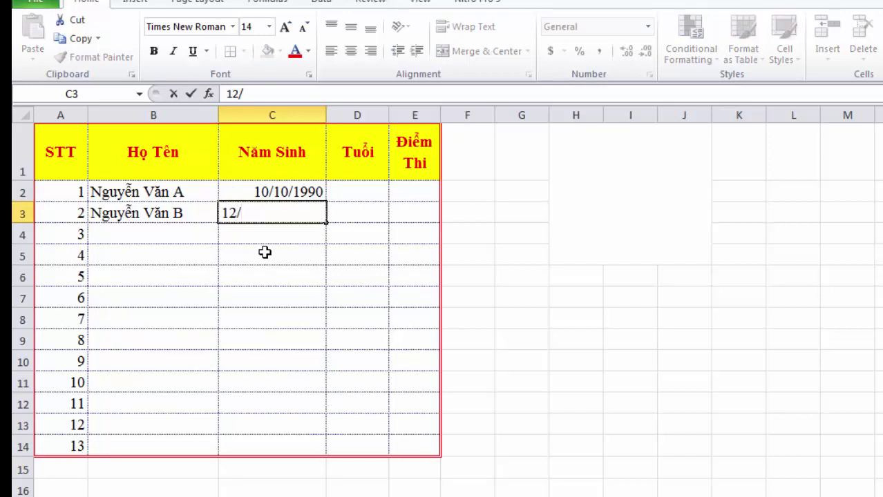
text(20/1)
text(990)
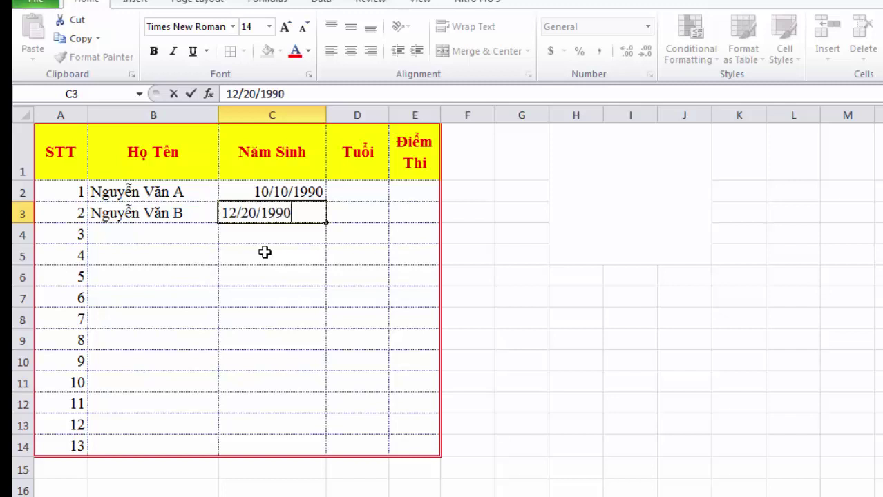
key(Return)
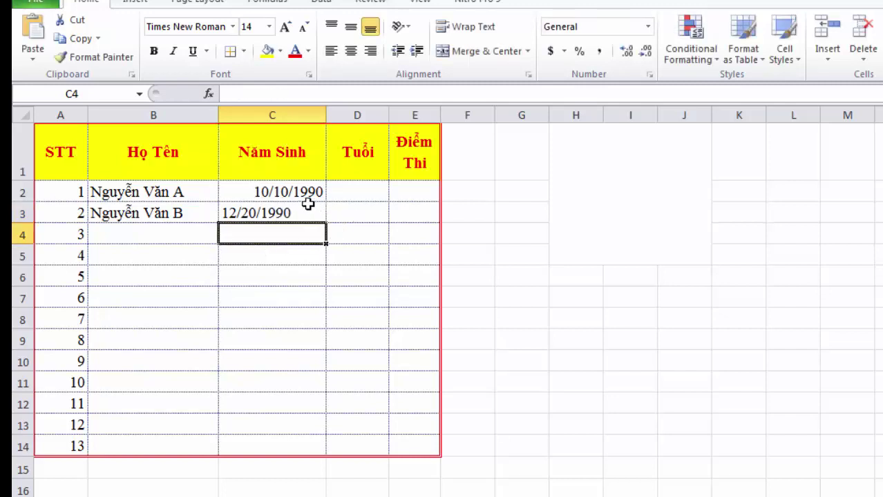
drag(302, 196, 299, 211)
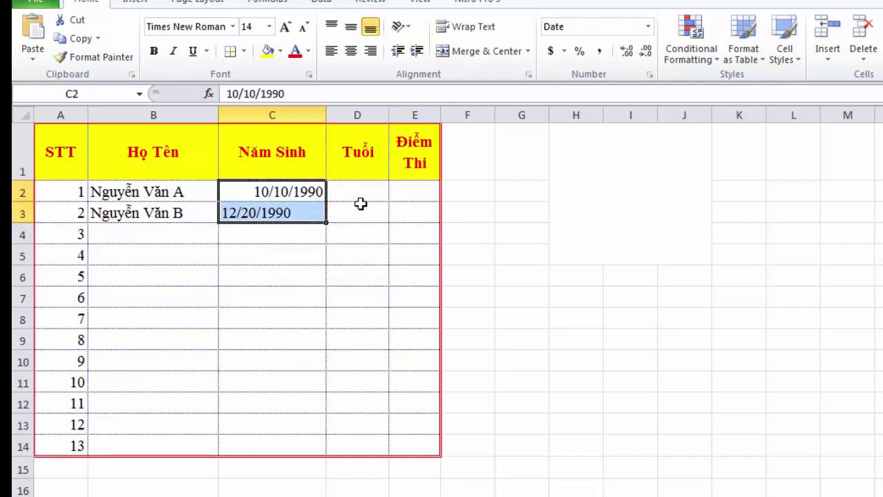
click(288, 211)
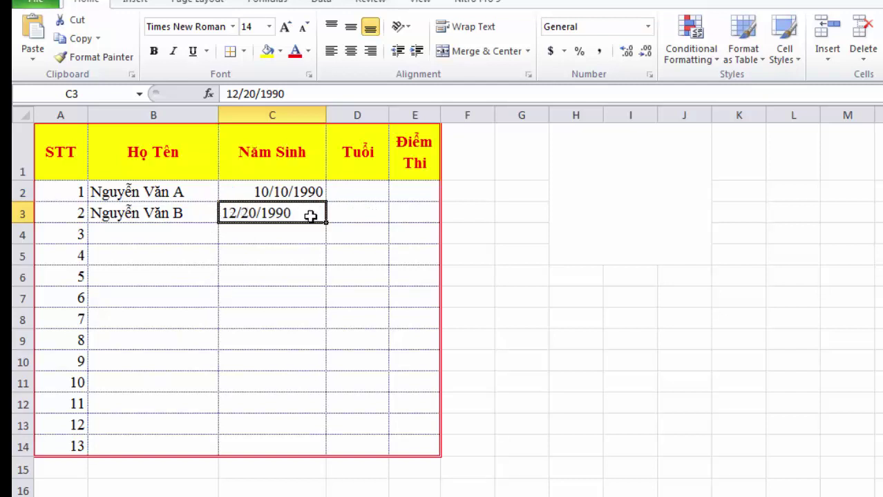
click(302, 191)
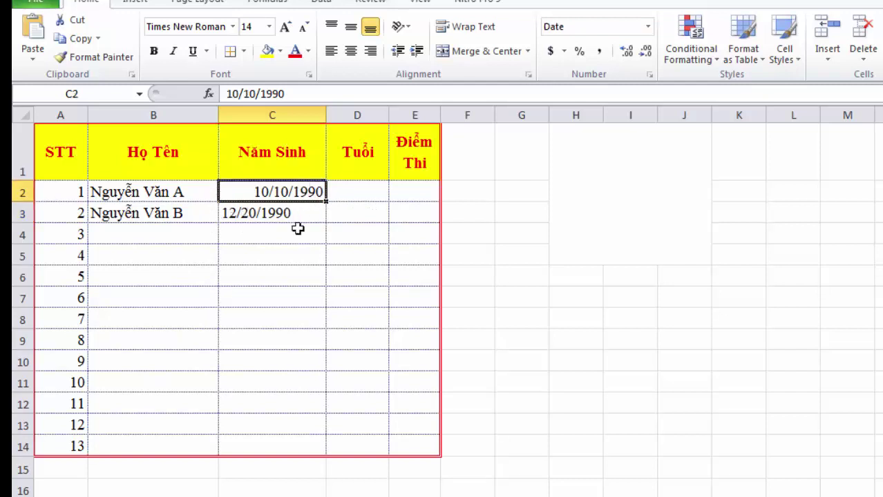
Type a dd/mm/yyyy reminder note in cell G7.
click(515, 297)
text(dd)
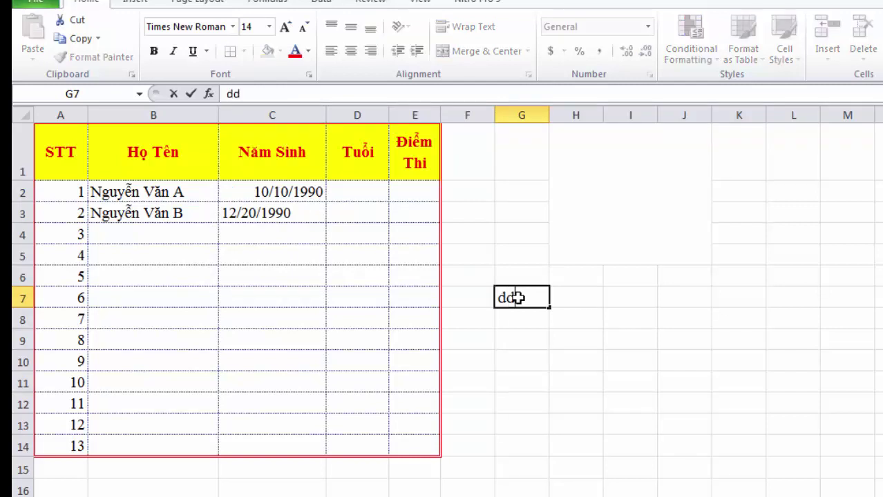
text(/mm/yyyy)
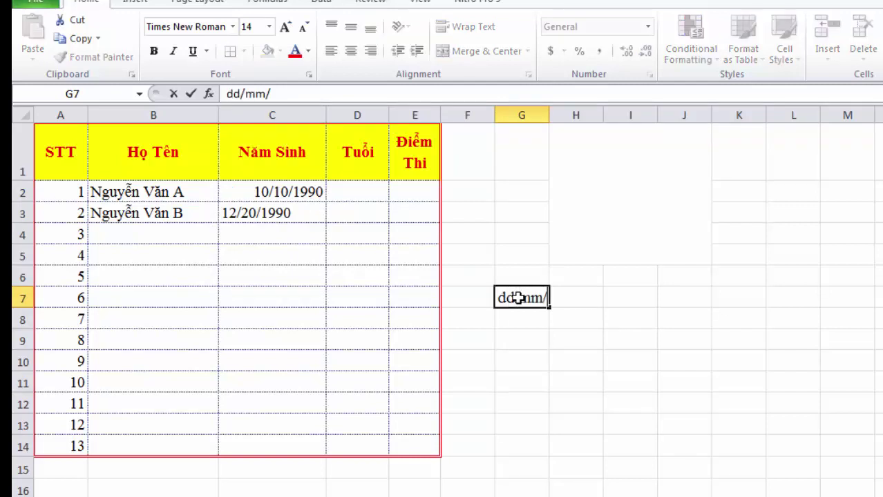
click(554, 340)
click(525, 298)
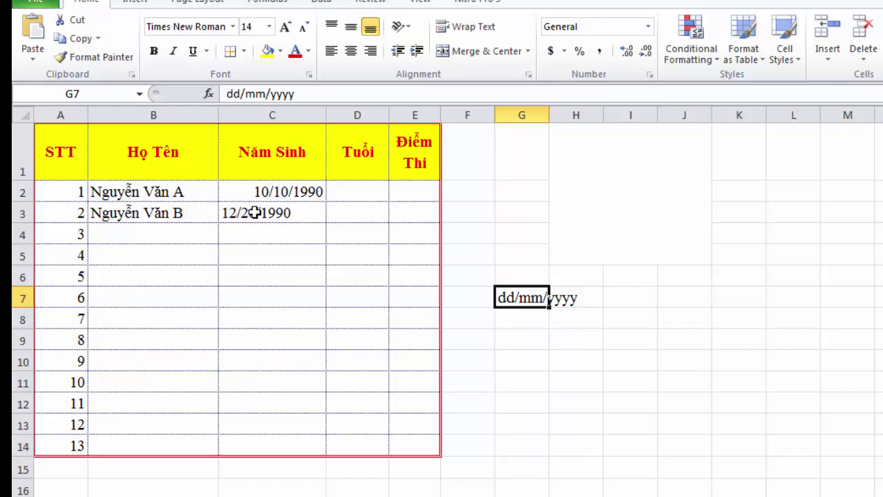
Change C3's birth date to 20/12/1990 and delete the dd/mm/yyyy note.
click(279, 217)
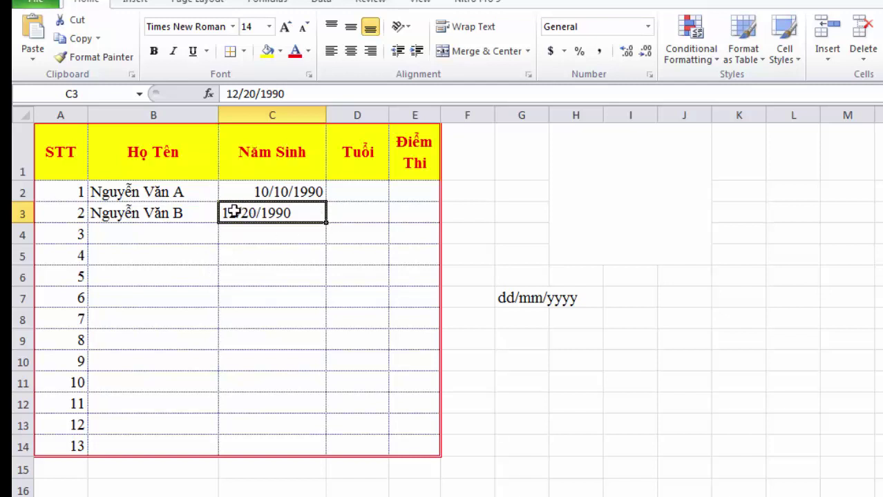
double_click(235, 213)
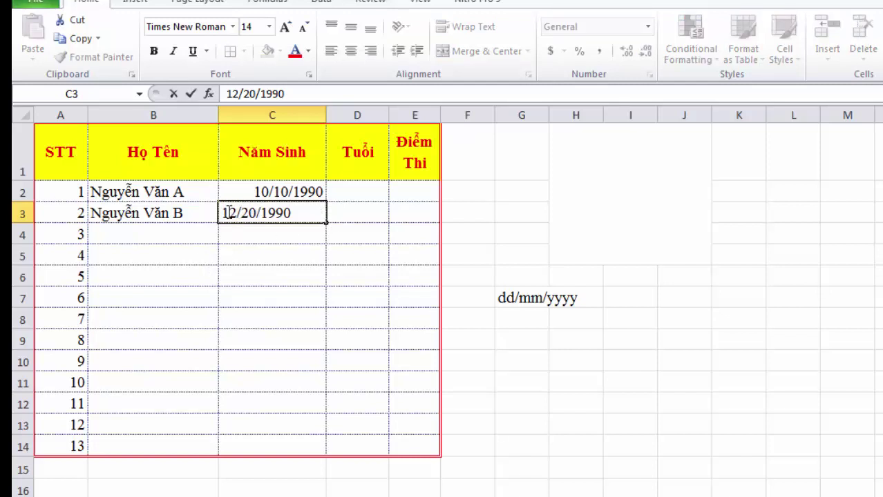
drag(228, 214, 257, 214)
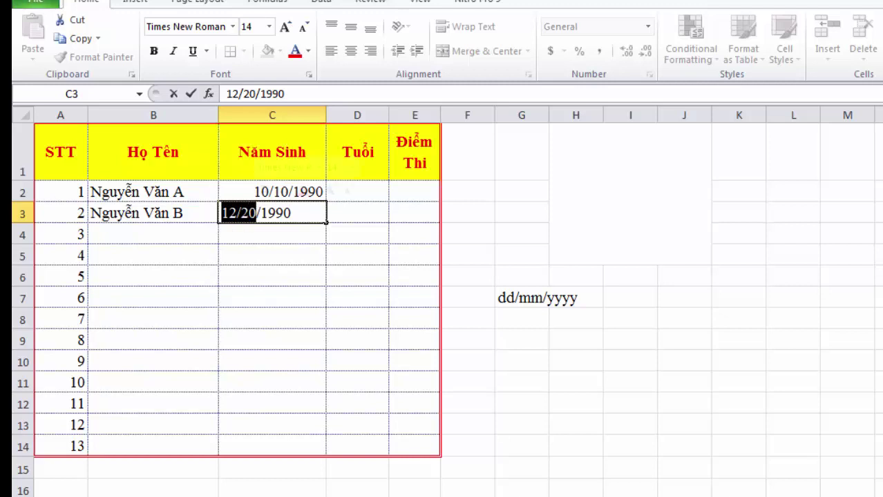
text(20/12)
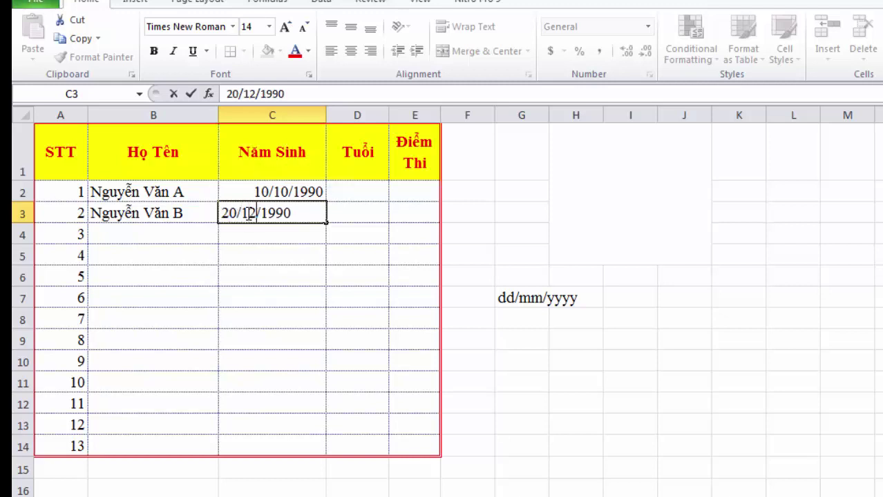
key(Return)
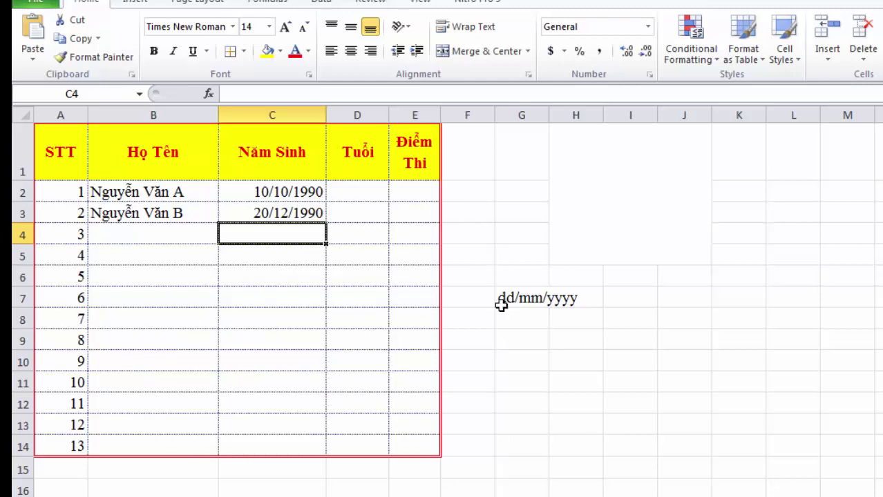
click(506, 296)
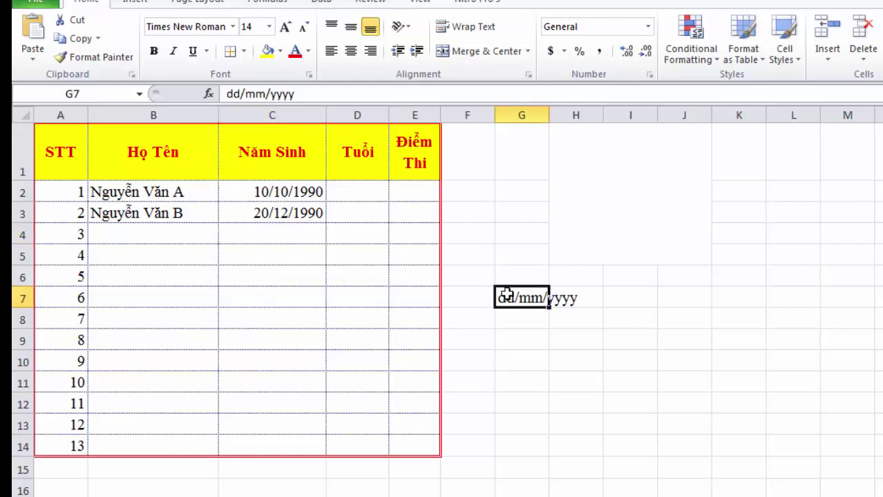
key(Delete)
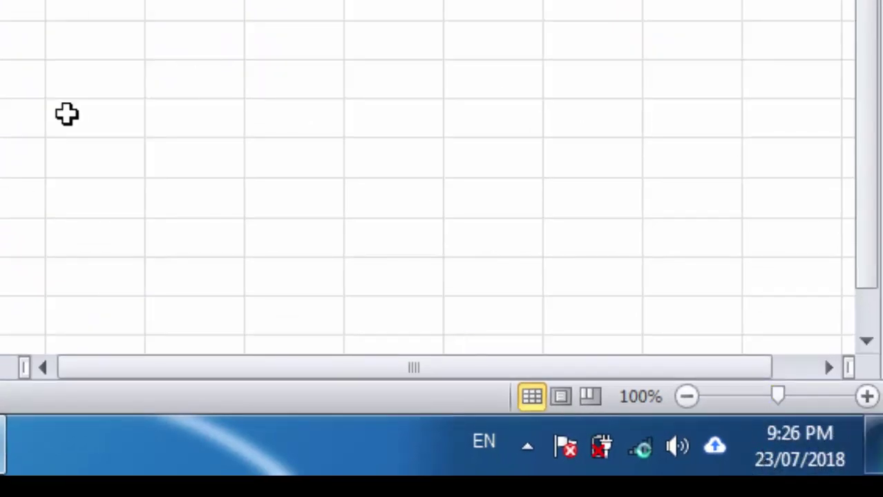
Type an m/d/y note into a spare cell, then delete it again.
click(58, 119)
text(m/)
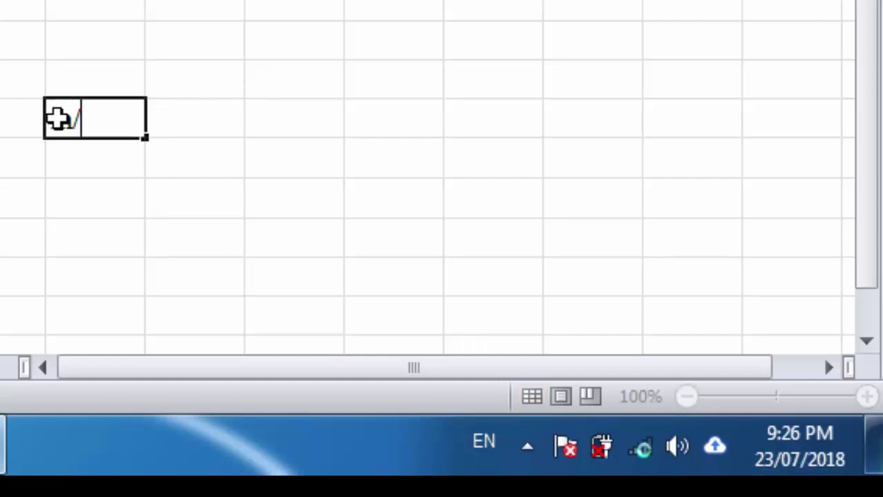
text(d/y)
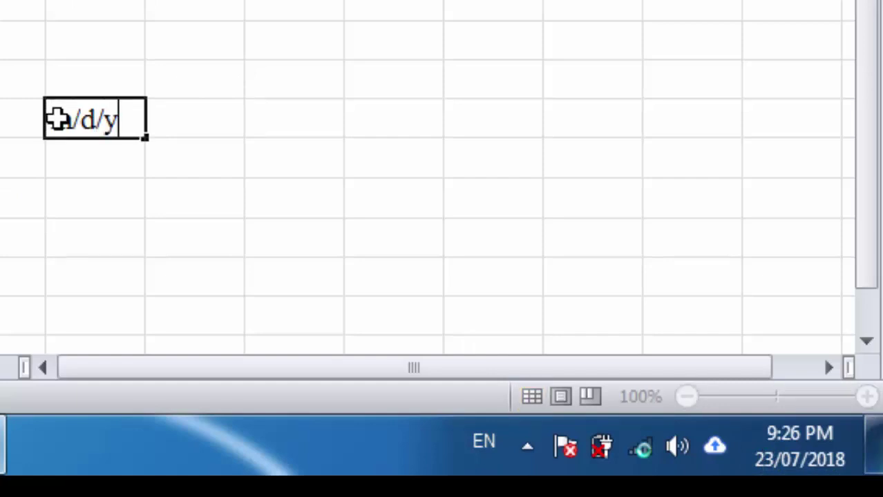
click(185, 148)
click(85, 129)
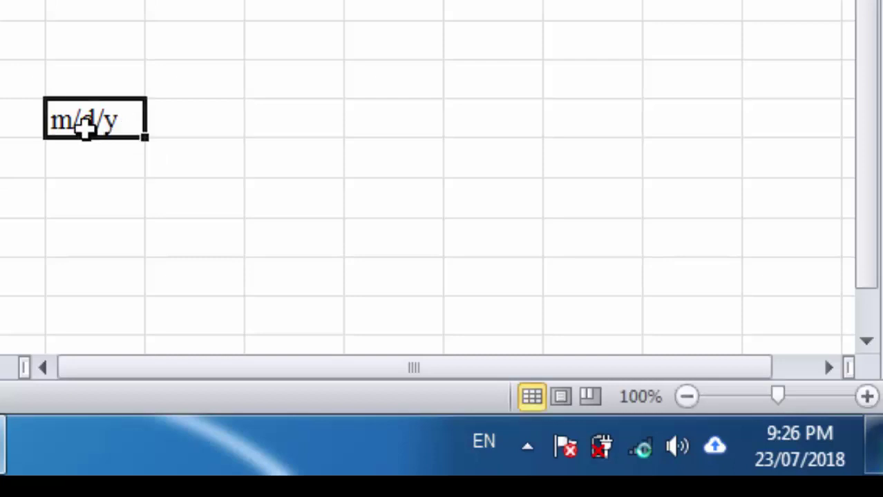
key(Delete)
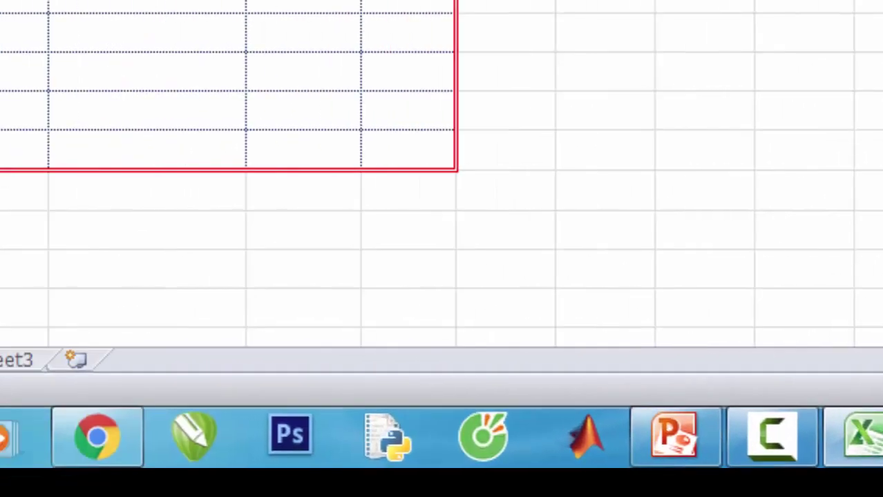
Search the Start menu for 'region' and launch Region and Language settings.
click(43, 433)
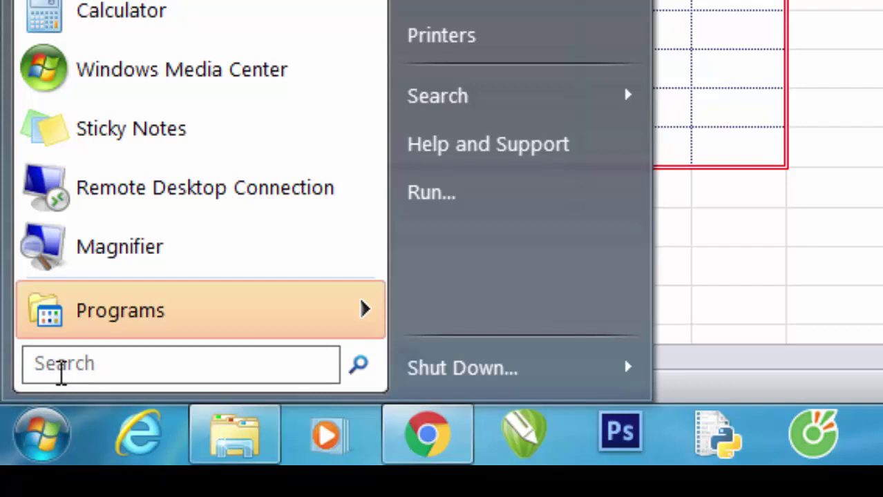
text(reg)
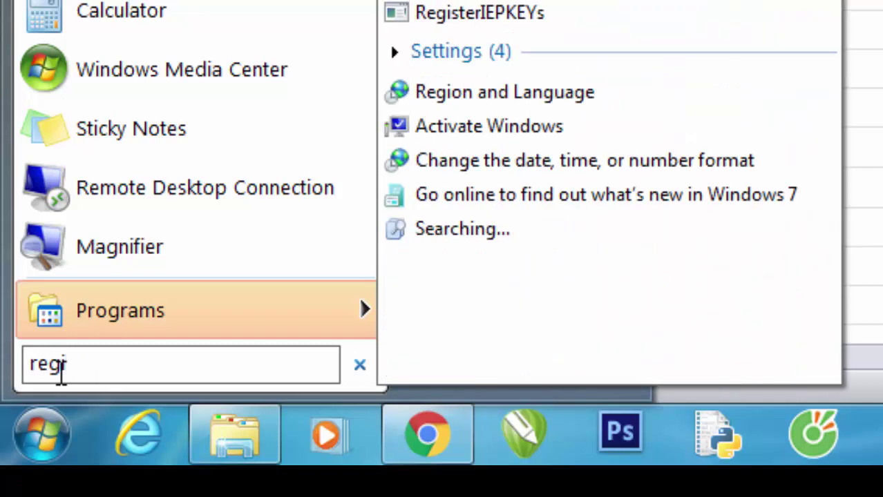
text(ion)
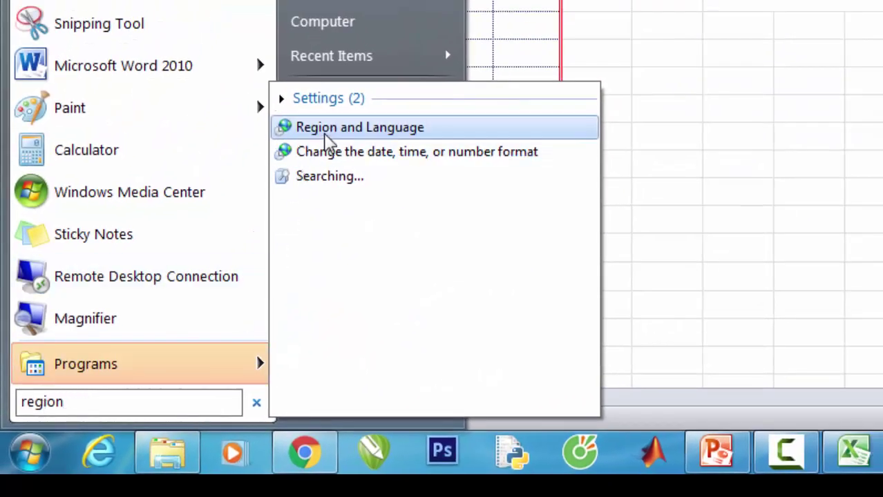
click(330, 131)
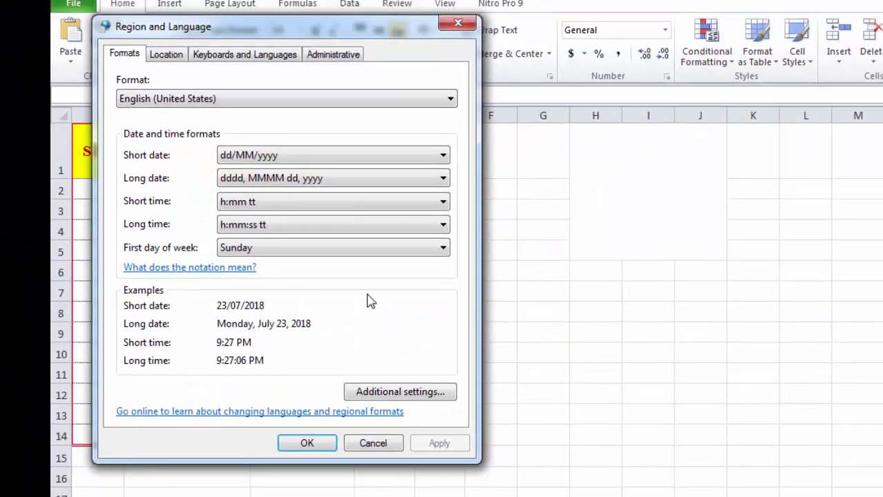
In Additional settings, leave the Short date format at dd/MM/yyyy after trying M/d/yyyy.
click(385, 395)
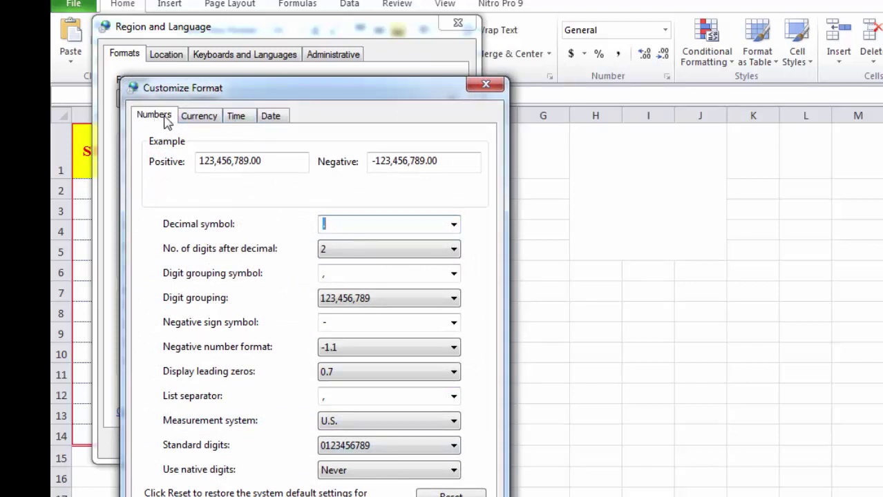
click(206, 119)
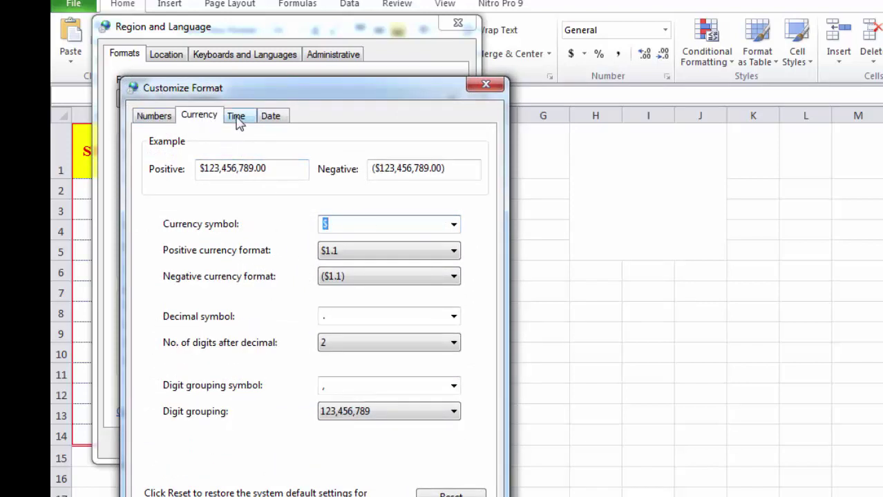
click(236, 117)
click(283, 116)
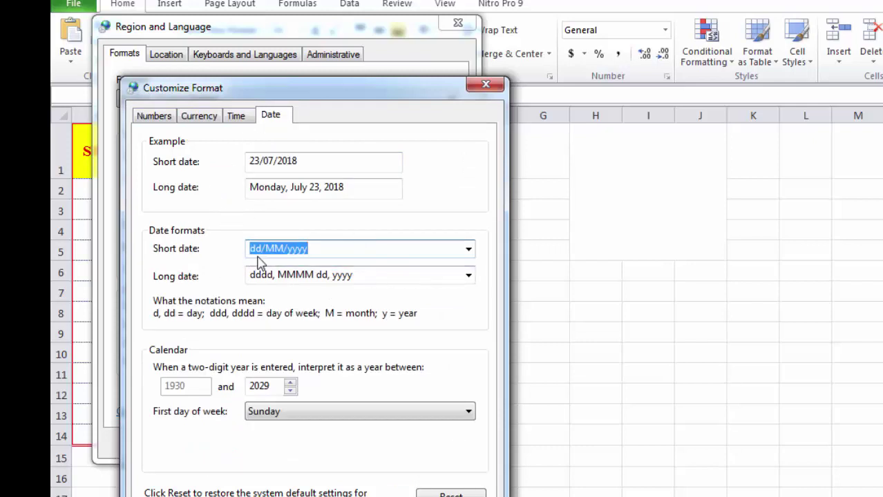
click(312, 249)
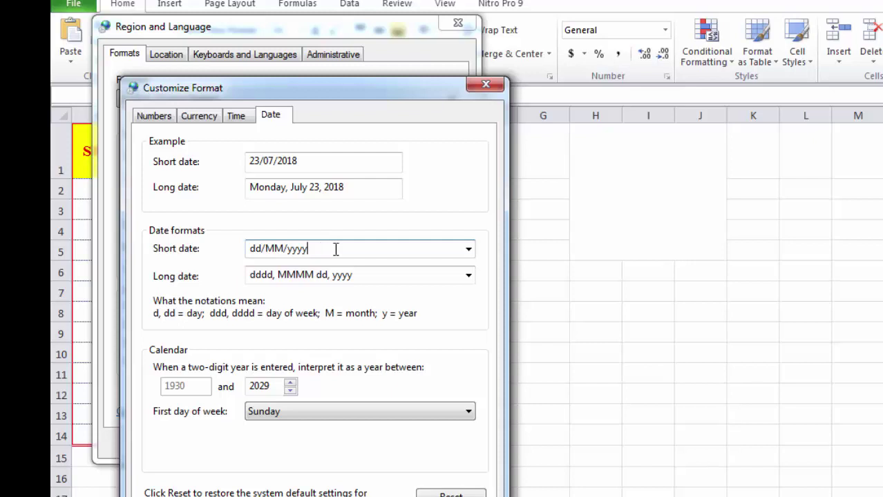
click(469, 250)
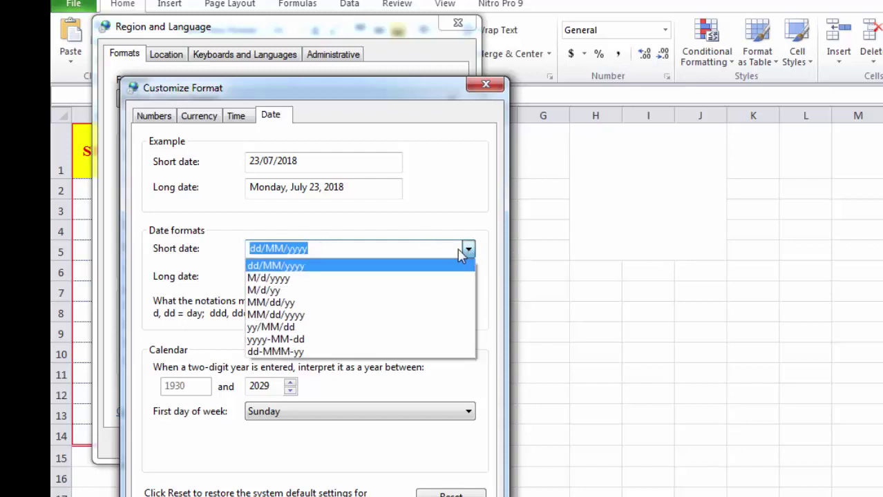
click(290, 279)
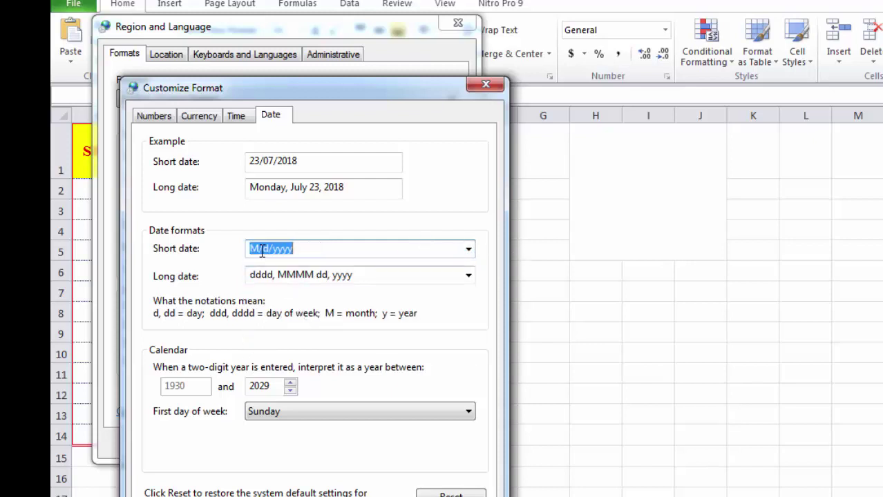
click(469, 250)
click(309, 274)
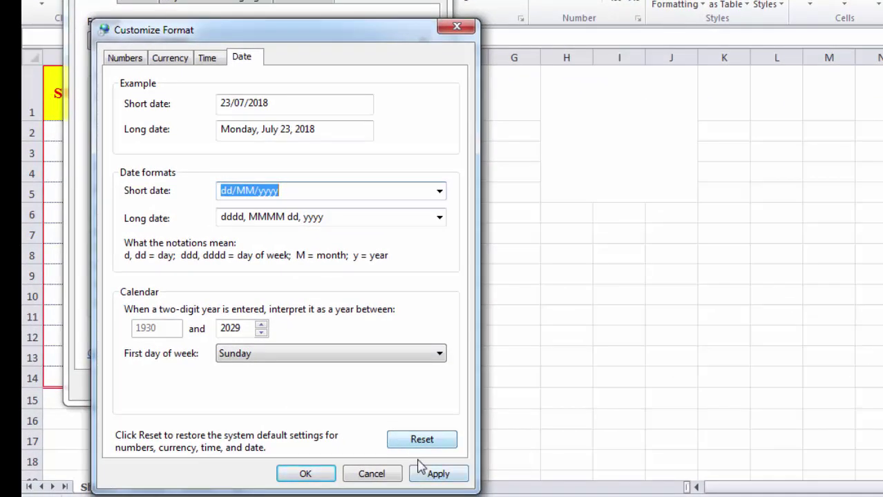
Apply the dd/MM/yyyy date setting and close both regional settings dialogs.
click(421, 474)
click(320, 474)
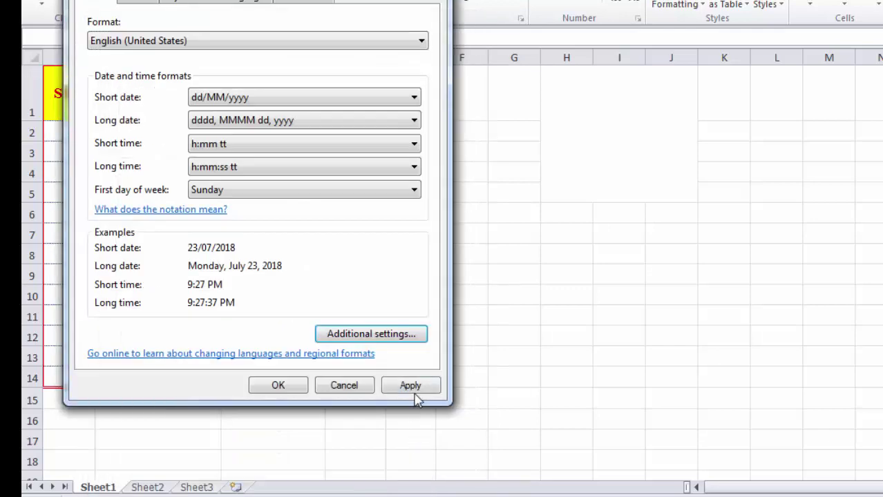
click(412, 387)
click(294, 386)
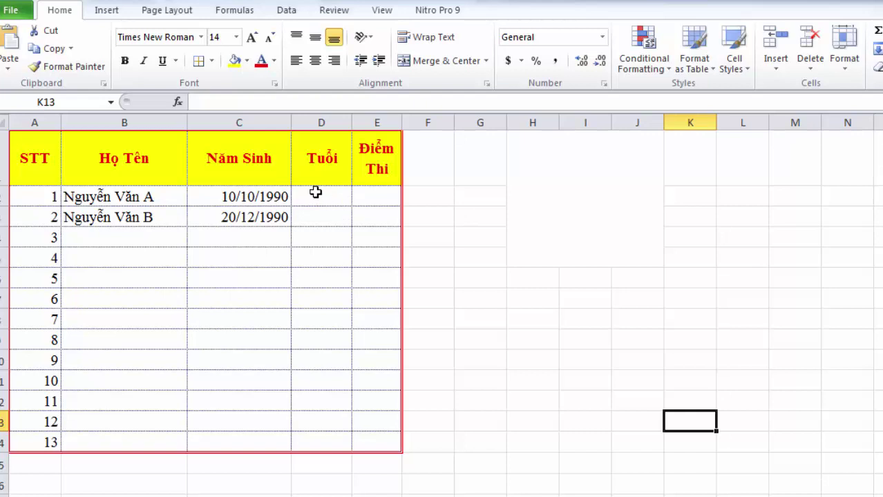
Enter exam scores 6.5 in E2 and 7,6 in E3.
click(381, 193)
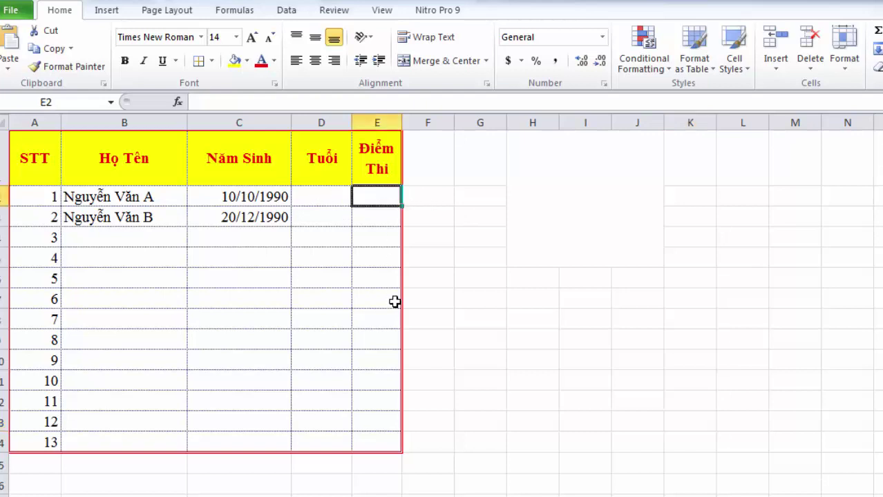
text(6.5)
key(Return)
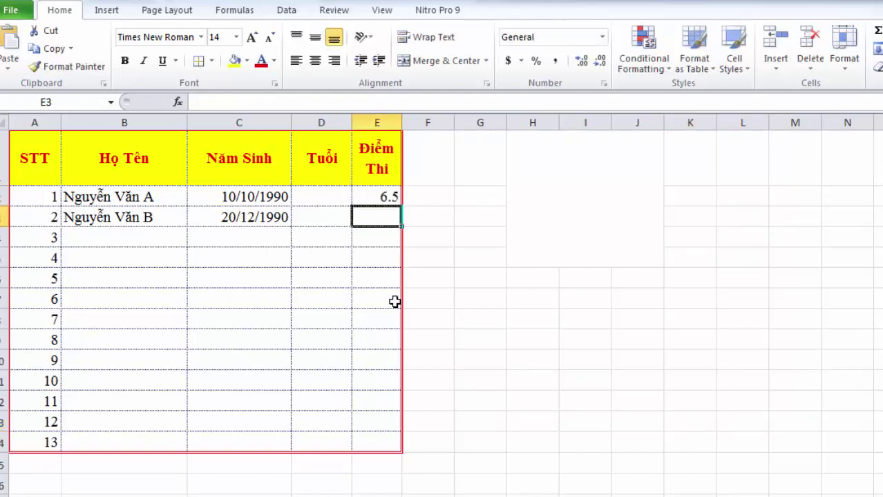
text(7,)
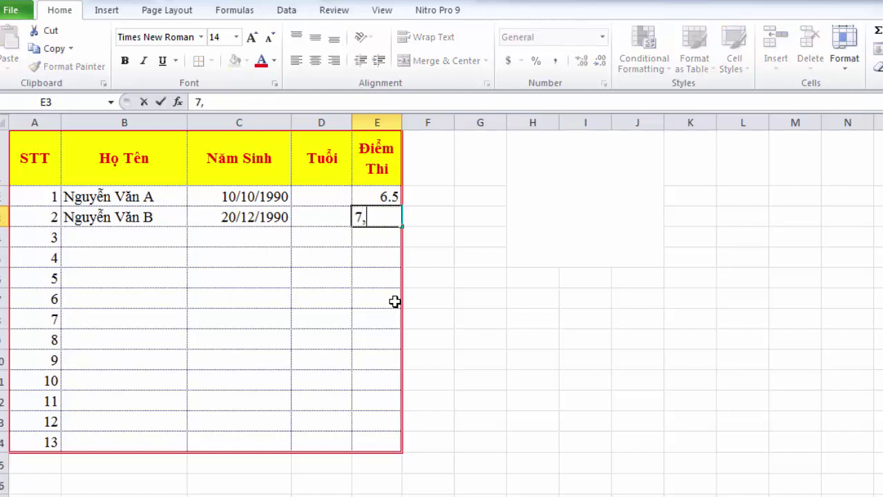
text(6)
key(Return)
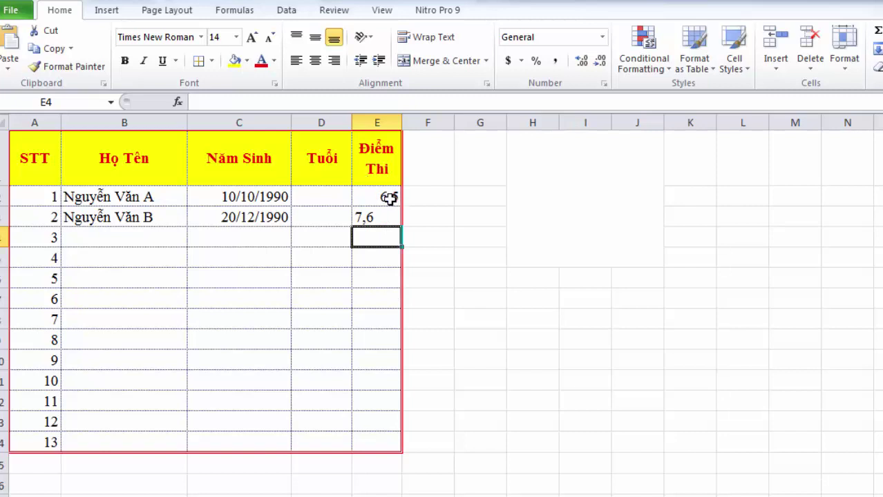
Correct E3's score from 7,6 to 7.6 by replacing the comma with a period.
click(374, 213)
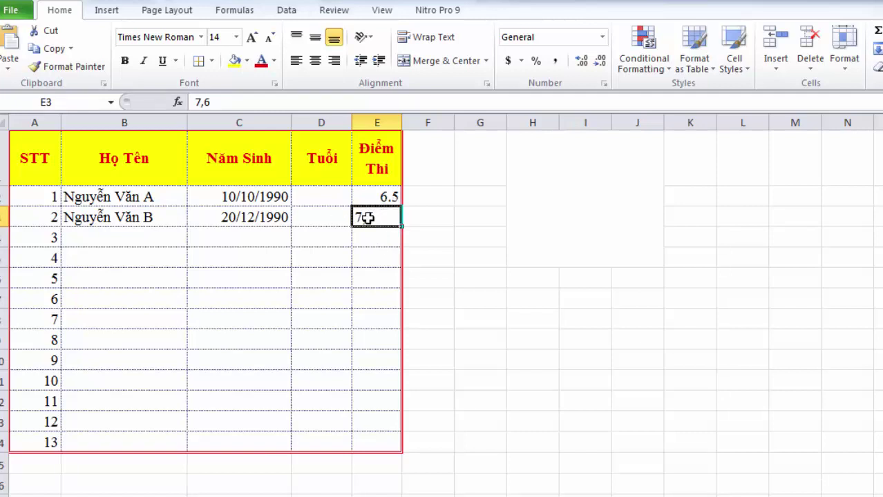
double_click(368, 219)
key(BackSpace)
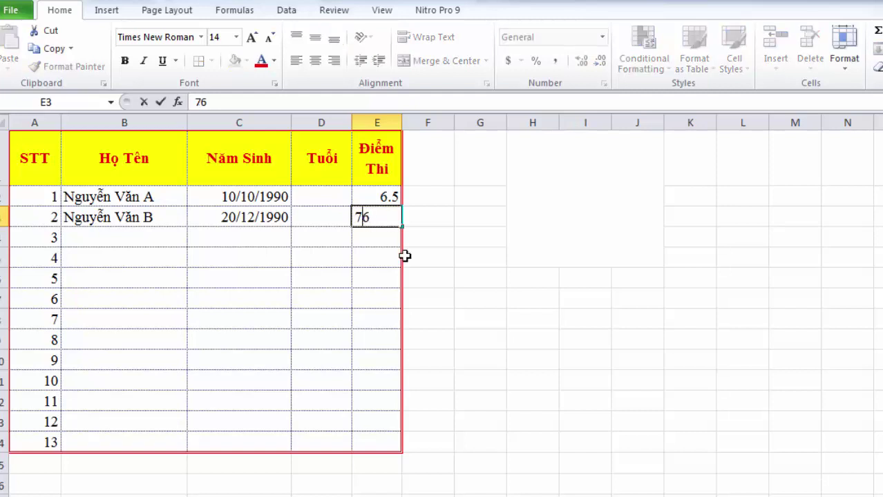
text(.)
key(Return)
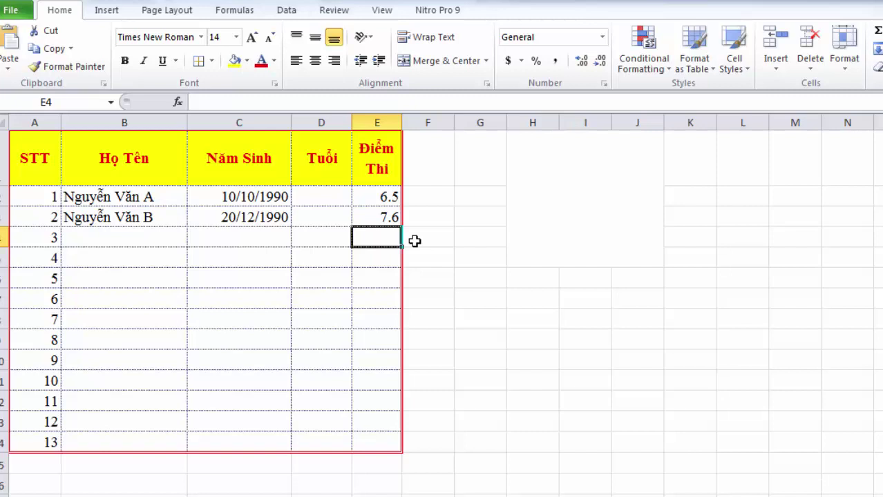
click(602, 38)
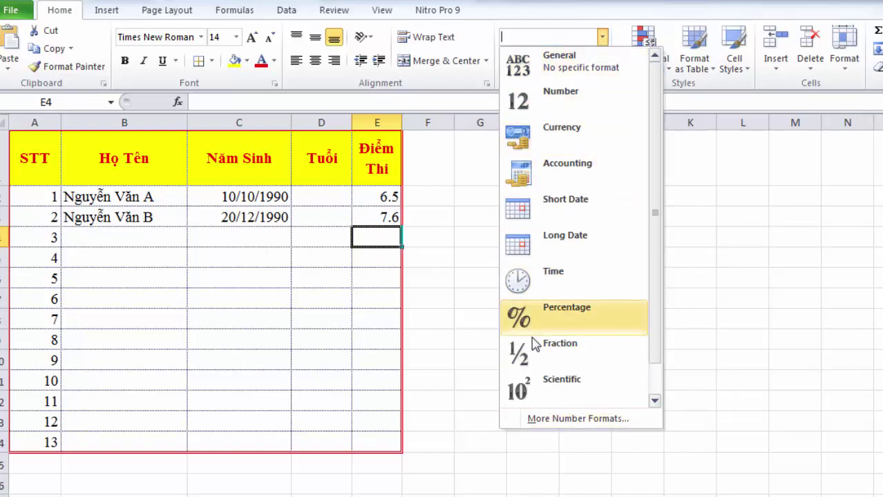
click(412, 216)
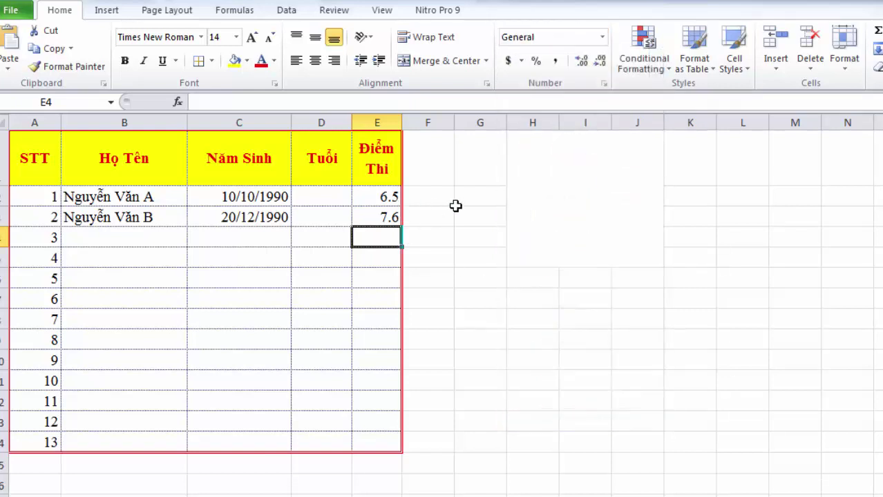